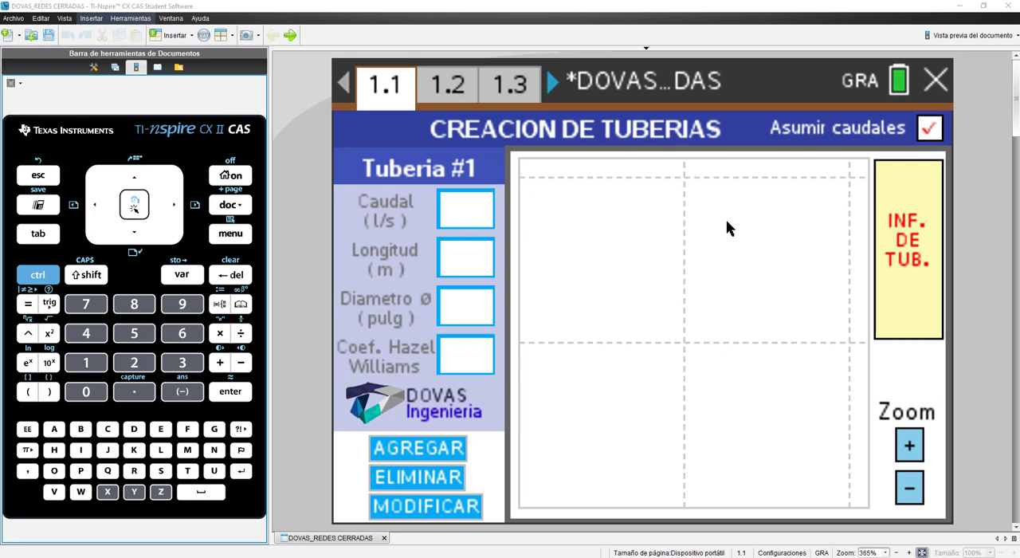
Step: Draw the first pipe horizontally from A to B, one grid cell long, and set its flow to 30 l/s
click(908, 484)
click(909, 448)
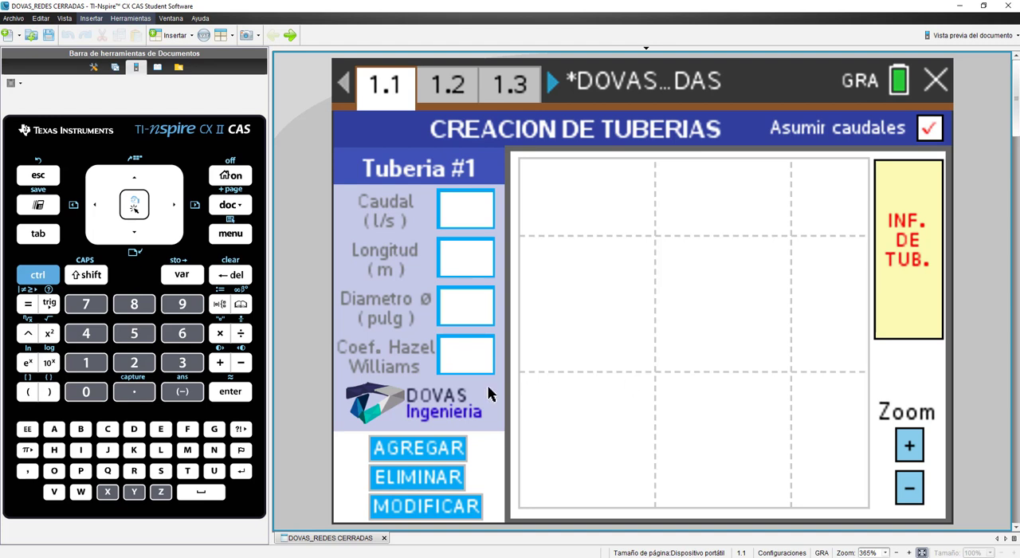
click(903, 443)
click(908, 483)
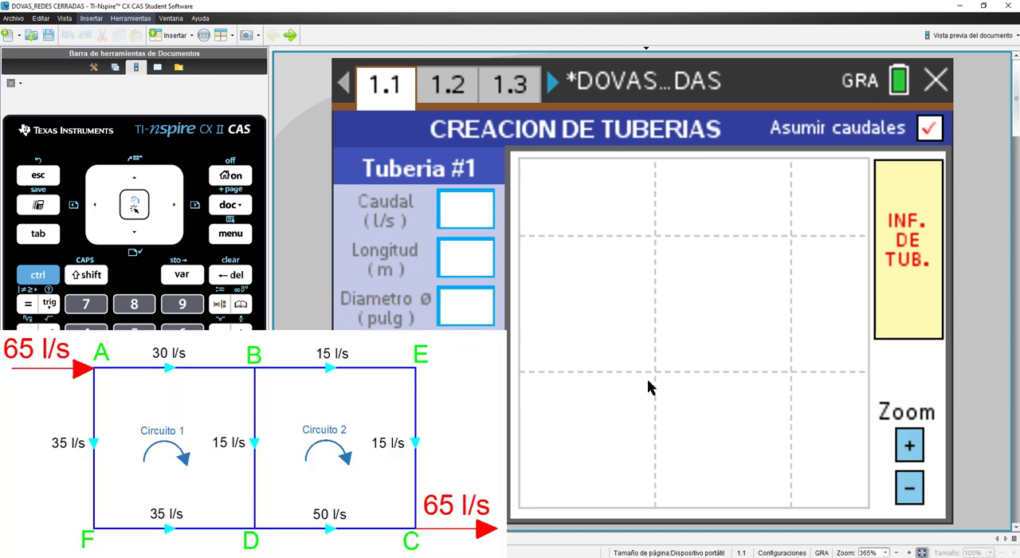
click(519, 235)
click(654, 237)
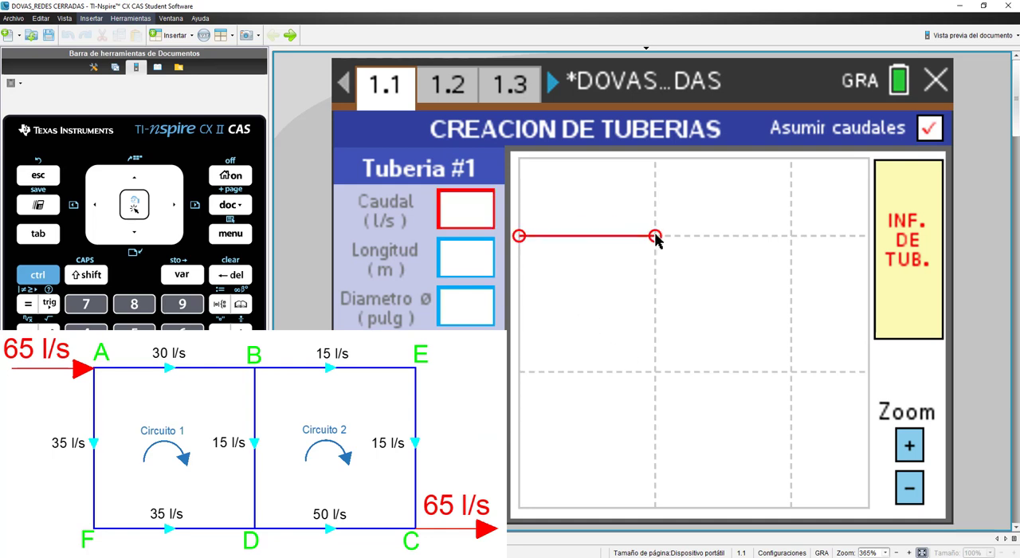
text(30)
key(Return)
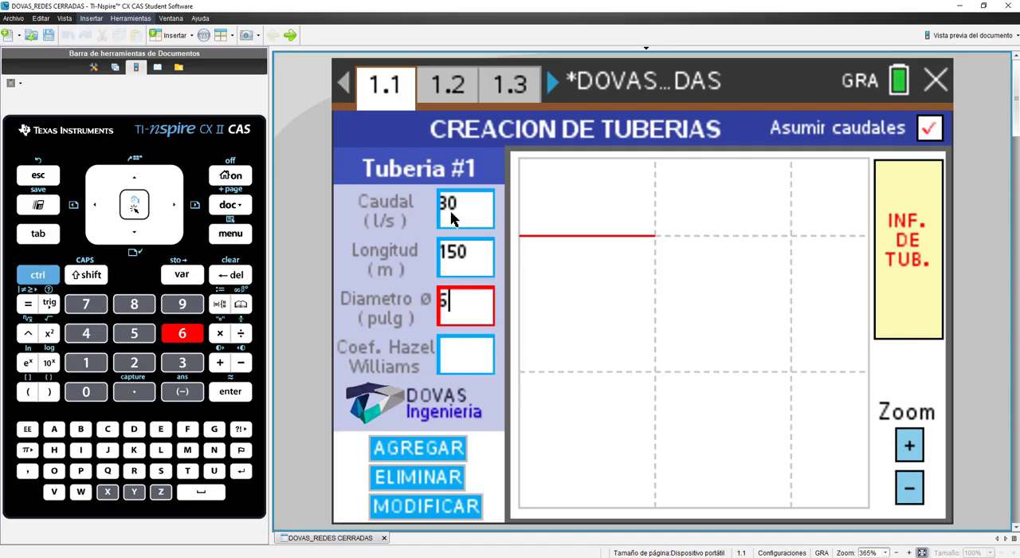
Step: Complete pipe 1 with length 150 m, diameter 6 inches and Hazen-Williams coefficient 140, and add it to the network
key(Return)
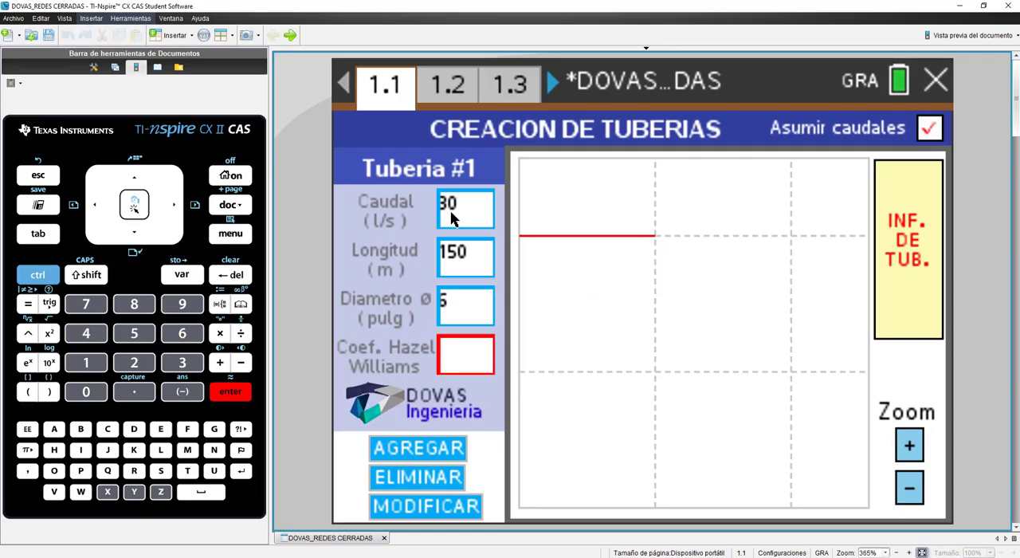
text(120)
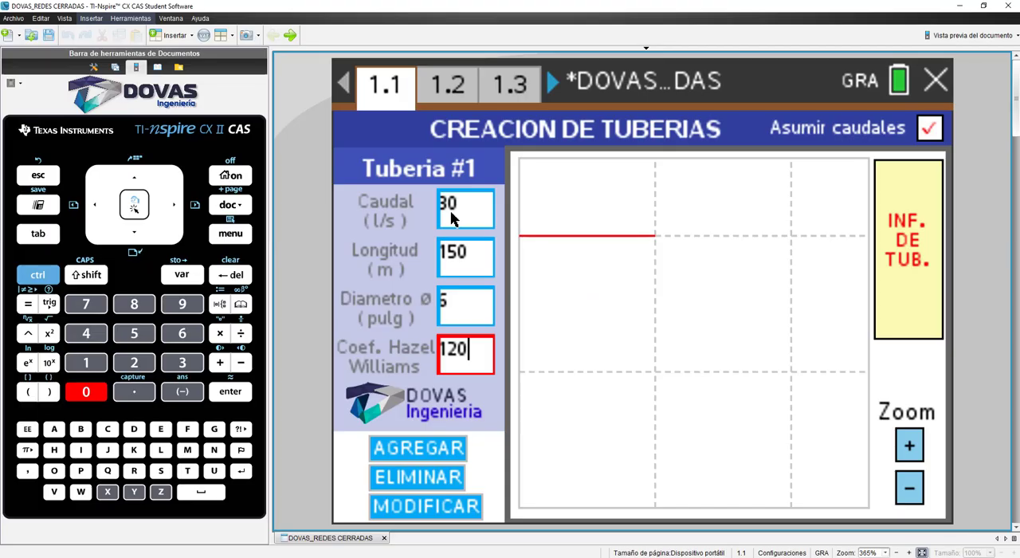
key(BackSpace)
key(BackSpace)
text(40)
key(Return)
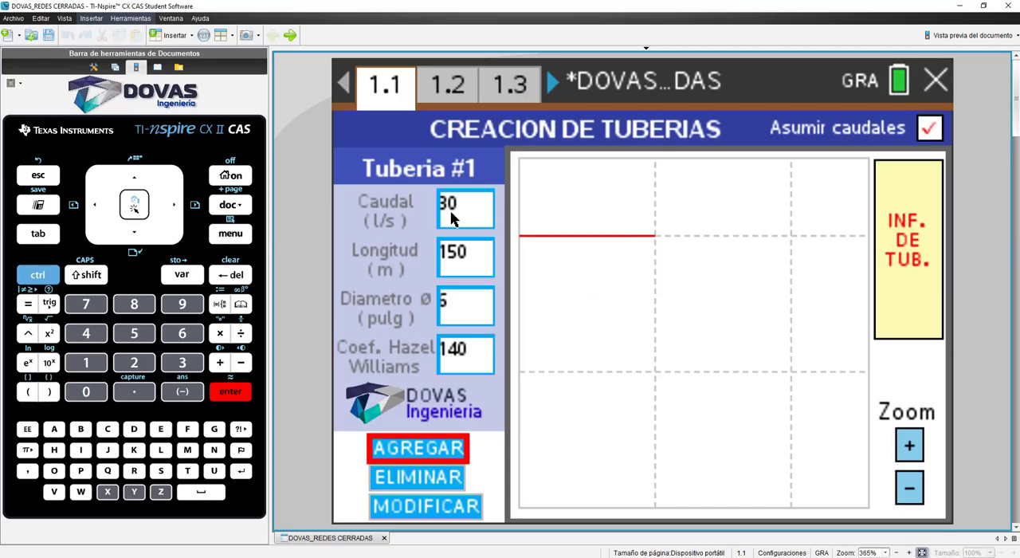
key(Return)
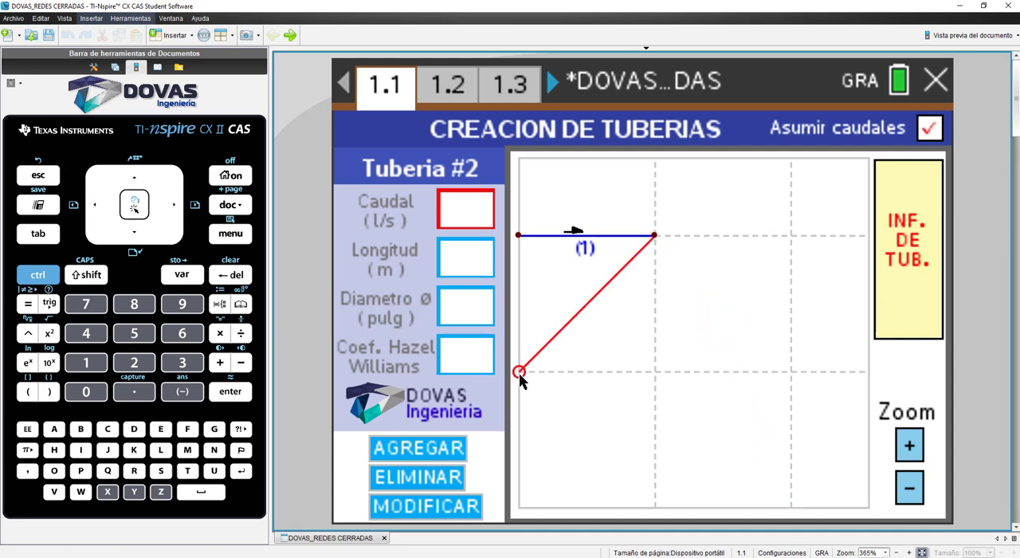
Step: Add pipe 2 horizontally from B to E with flow 15 l/s, length 150 m, diameter 6 inches and coefficient 140
key(Escape)
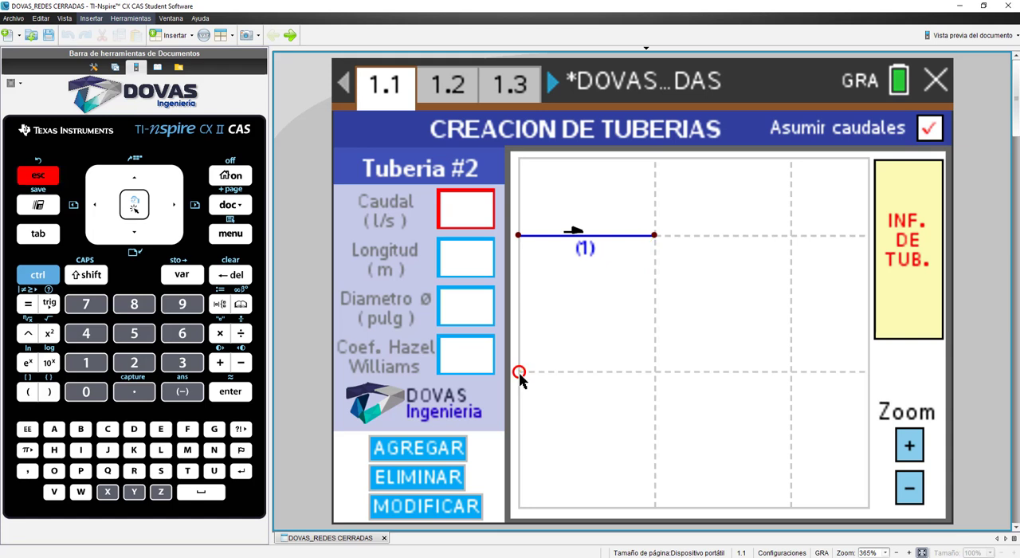
click(654, 235)
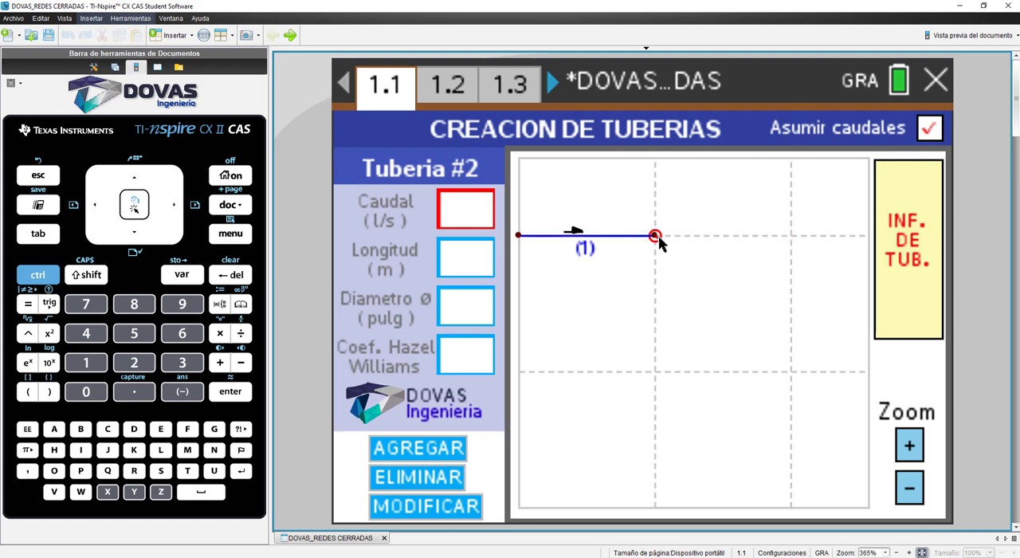
click(791, 235)
text(15)
key(Return)
text(150)
key(Return)
text(6)
key(Return)
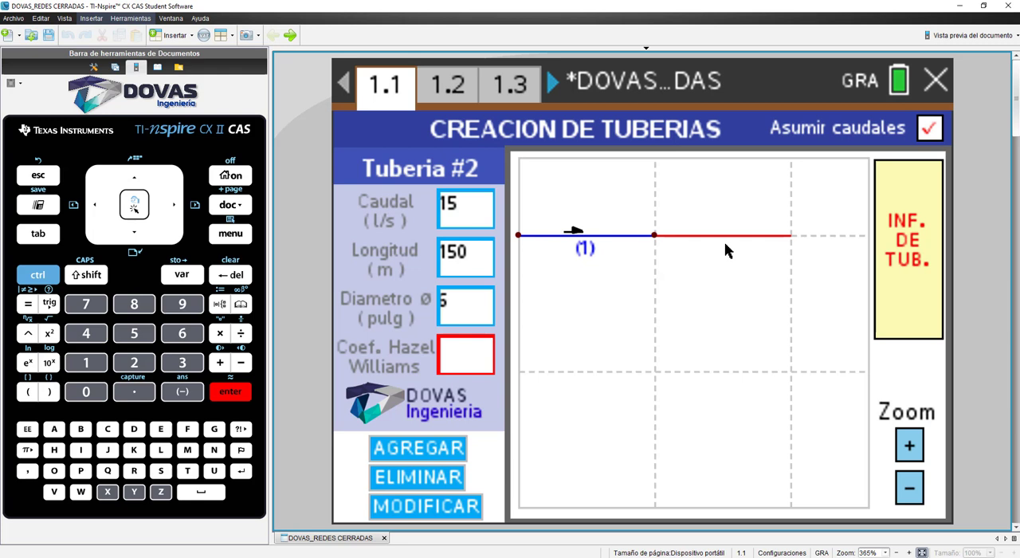
text(140)
key(Return)
key(Return)
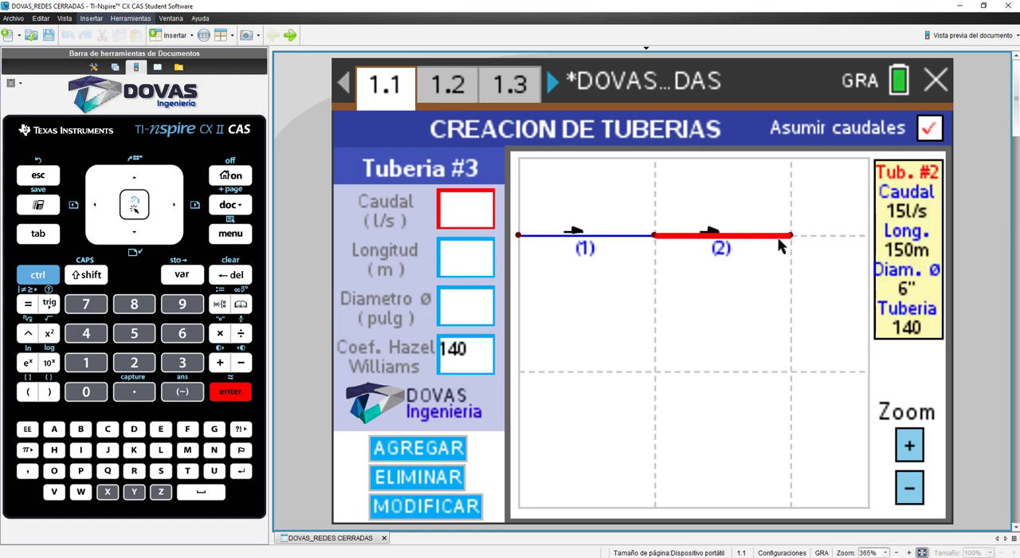
Step: Add pipe 3 downward from E to C with flow 15 l/s, length 150 m, diameter 6 inches and coefficient 140
drag(789, 236, 792, 372)
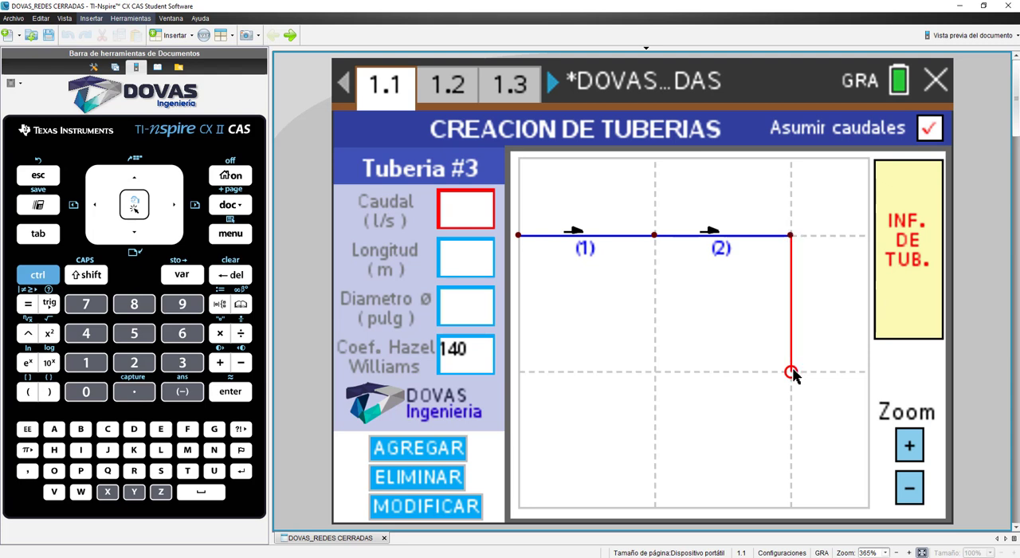
text(15)
key(Return)
text(150)
key(Return)
text(5)
key(Return)
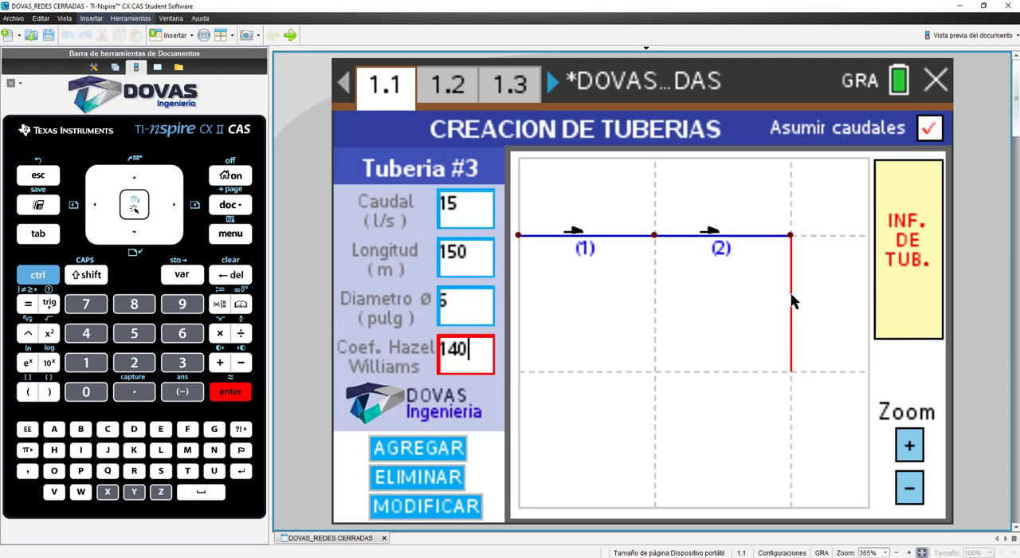
key(Return)
key(Return)
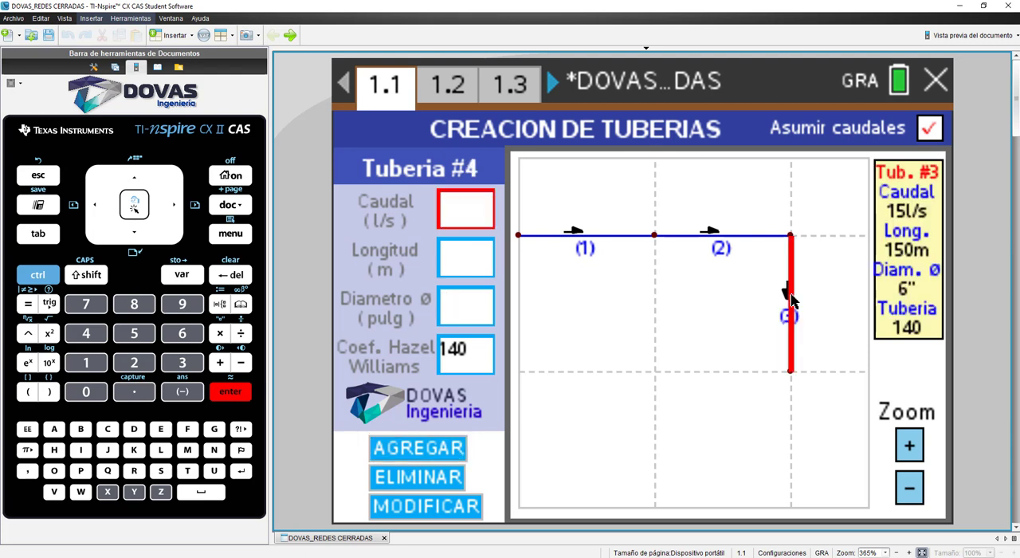
Step: Add pipe 4 downward from A to F with flow 35 l/s, length 150 m and diameter 6 inches, keeping coefficient 140
click(522, 238)
click(522, 373)
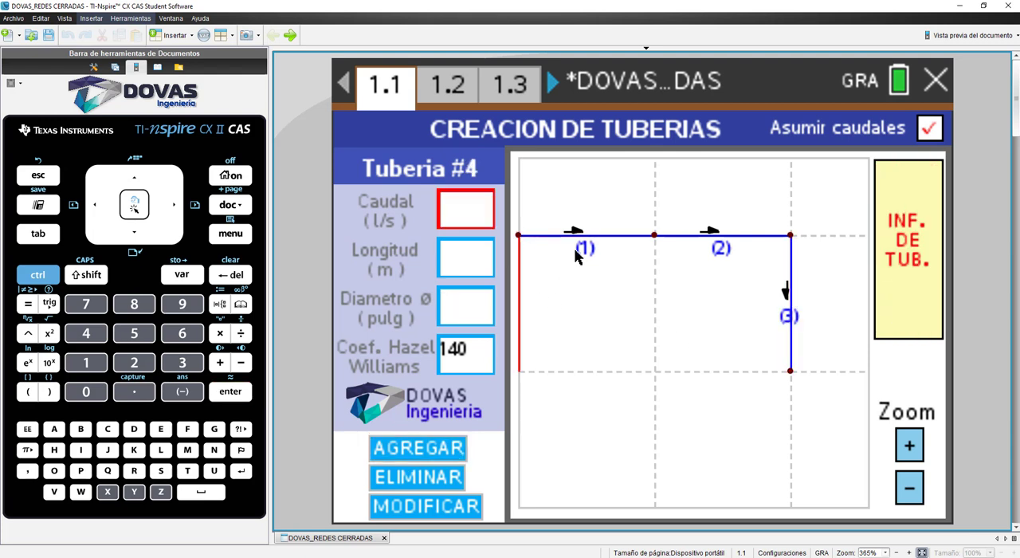
text(35)
key(Return)
text(150)
key(Return)
text(6)
key(Return)
key(Return)
Step: Add pipe 5 horizontally from F to D with flow 35 l/s, length 150 m and diameter 6 inches, keeping coefficient 140
click(522, 373)
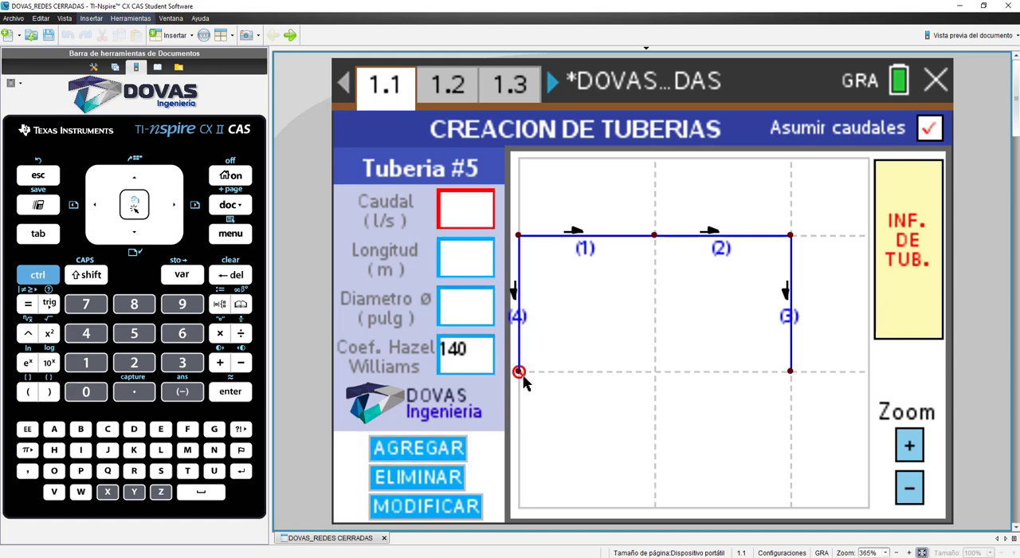
text(35)
key(Return)
text(150)
key(Return)
text(6)
key(Return)
key(Return)
Step: Add pipe 6 horizontally from D to C with flow 50 l/s, length 150 m and diameter 6 inches, keeping coefficient 140
click(653, 371)
click(789, 370)
text(50)
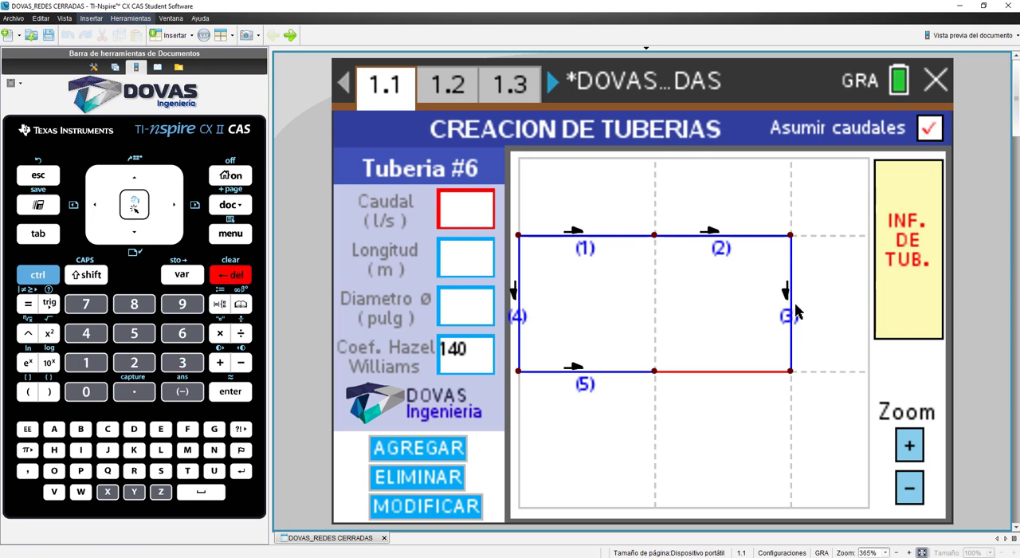
key(Return)
text(150)
key(Return)
text(6)
key(Return)
Step: Add pipe 7 downward from B to D with flow 15 l/s, length 150 m, diameter 6 inches and coefficient 120
key(Return)
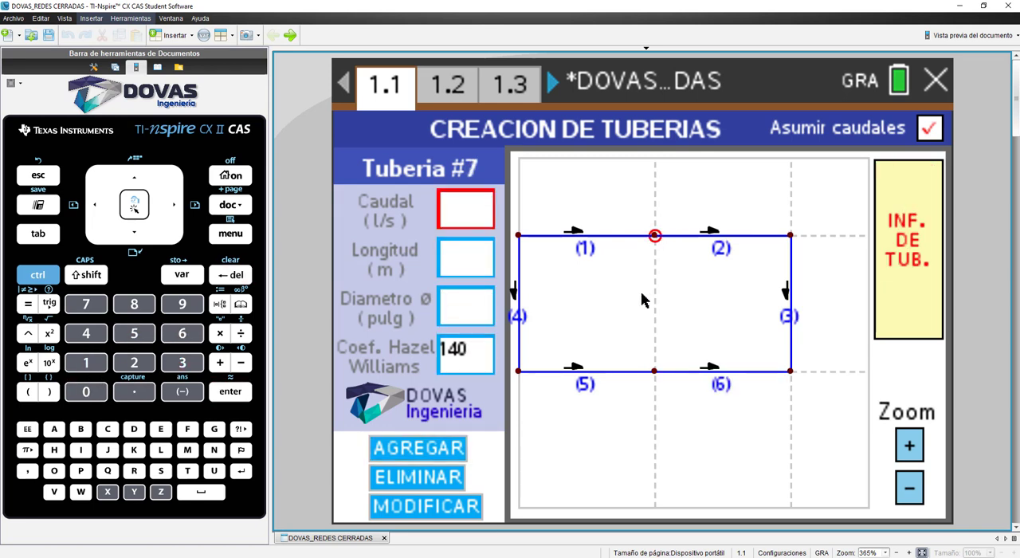
click(654, 371)
text(15)
key(Return)
text(150)
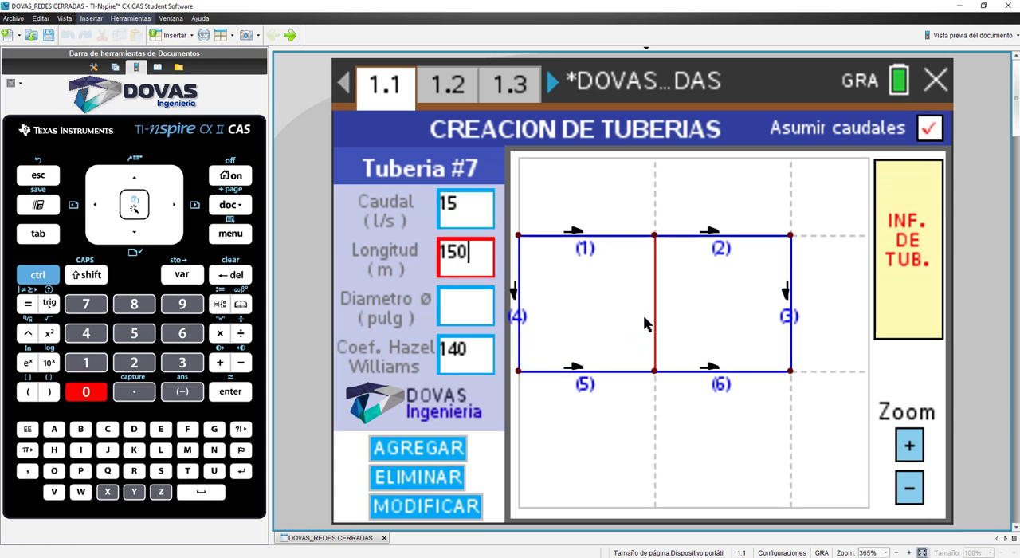
key(Return)
text(6)
key(Return)
key(BackSpace)
key(BackSpace)
text(20)
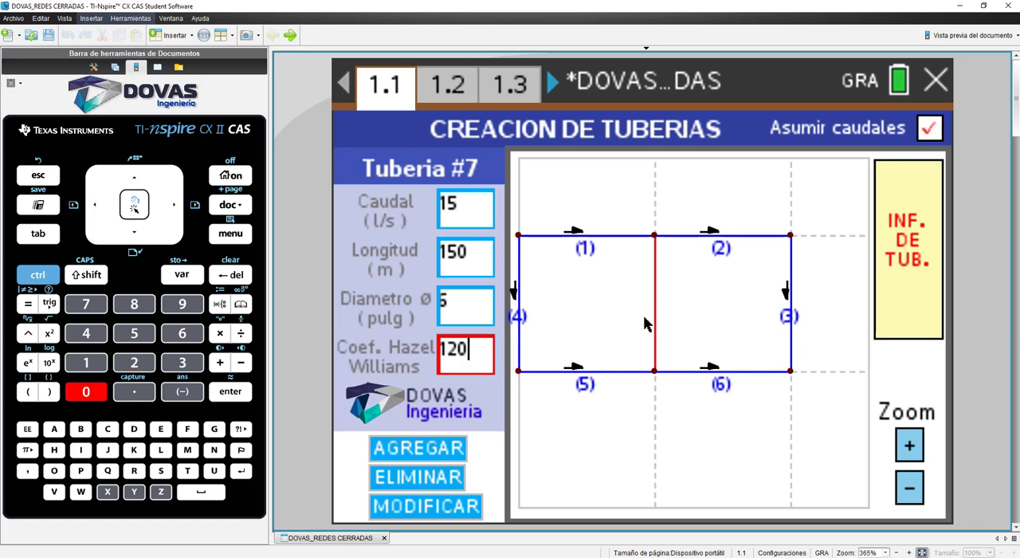
key(Return)
key(Return)
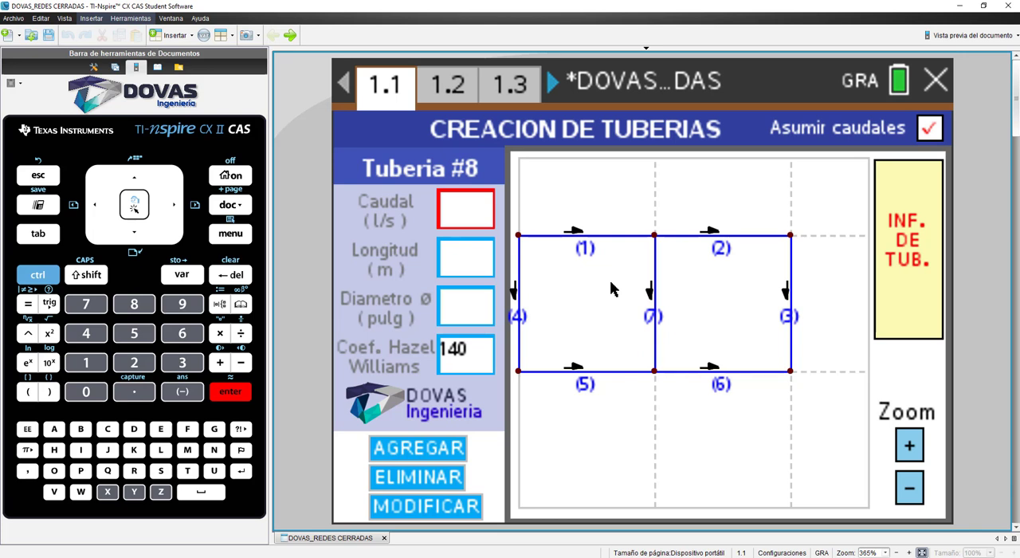
Step: Turn the Asumir caudales option off and back on
click(618, 238)
click(931, 130)
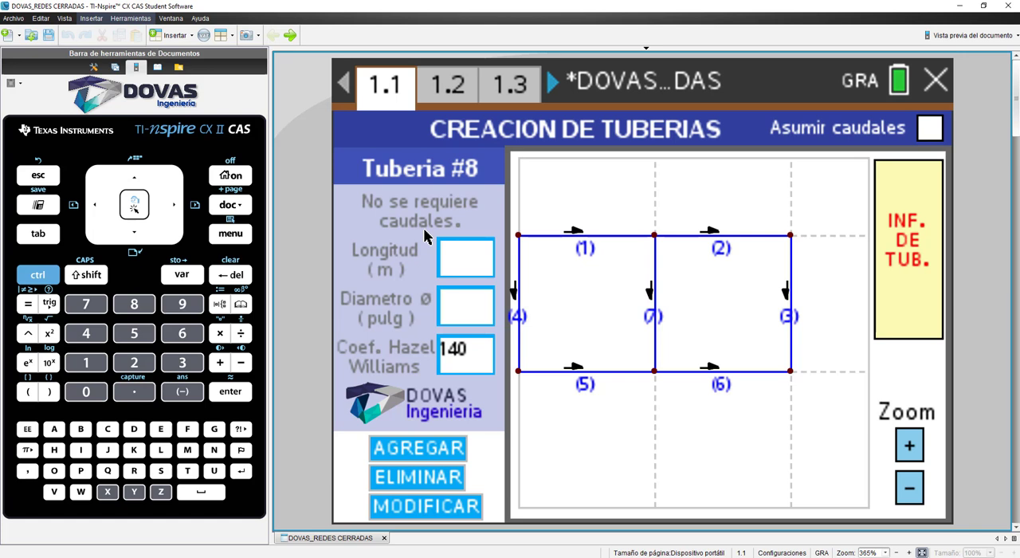
click(927, 131)
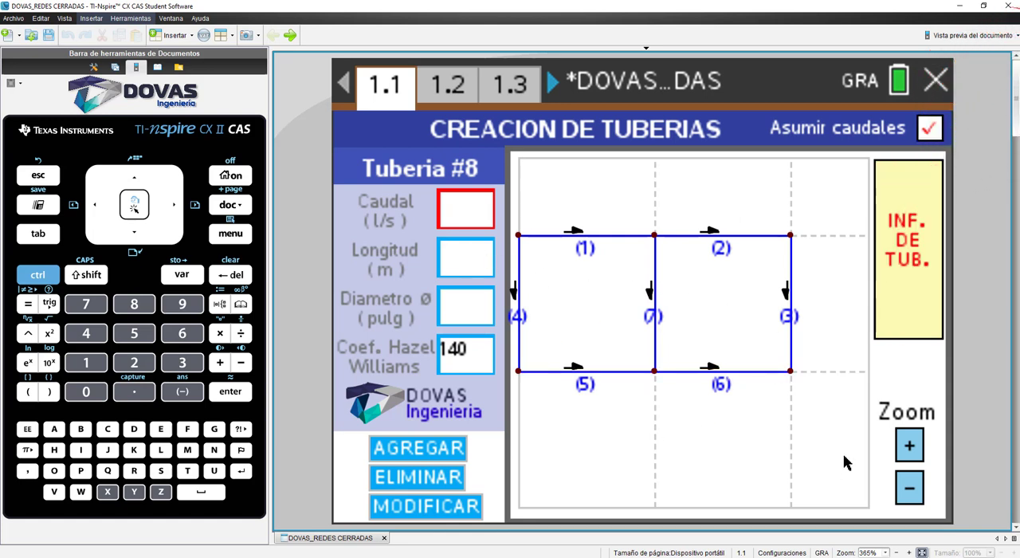
Step: Switch from pipe creation to circuit creation, ready to add circuits
click(909, 444)
click(914, 488)
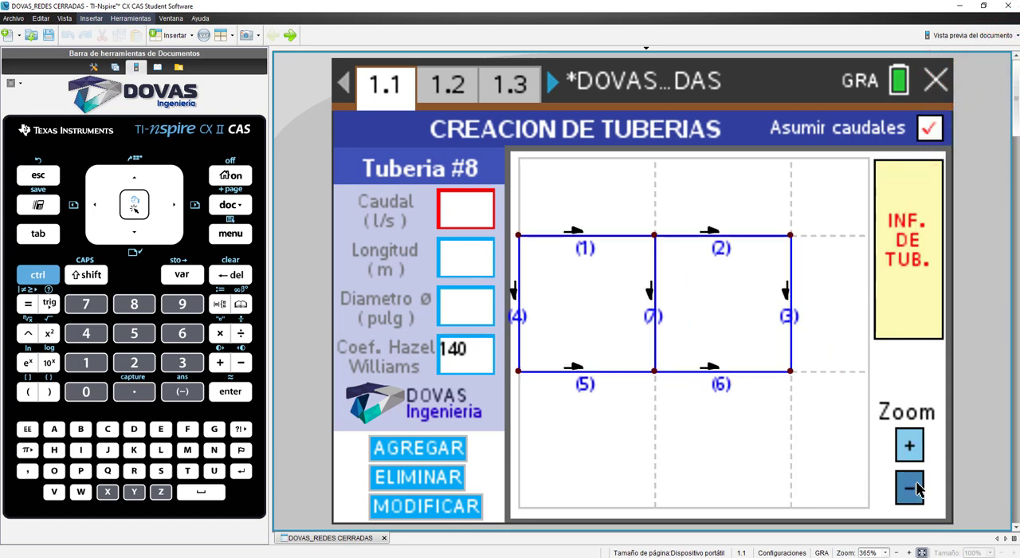
click(914, 489)
click(915, 449)
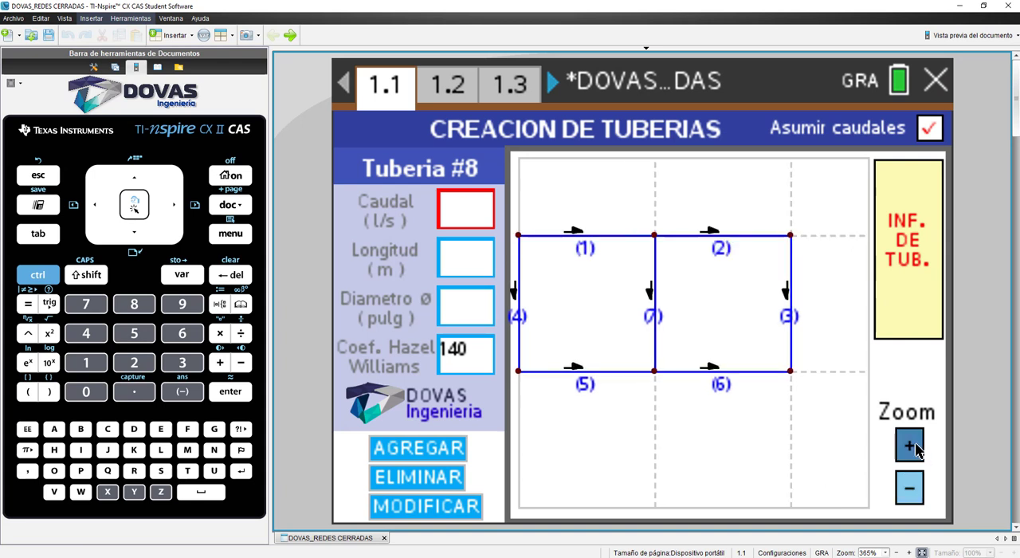
click(912, 447)
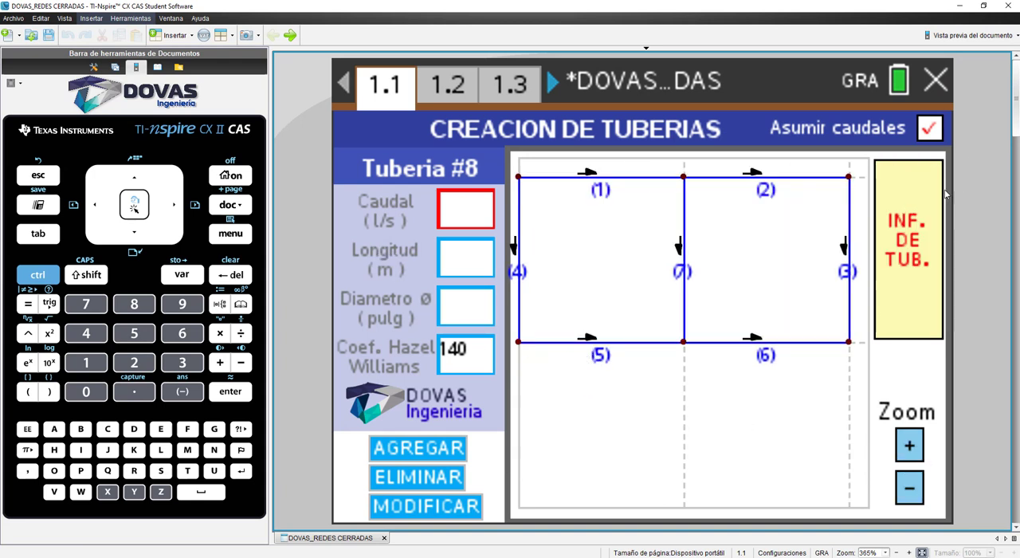
click(230, 234)
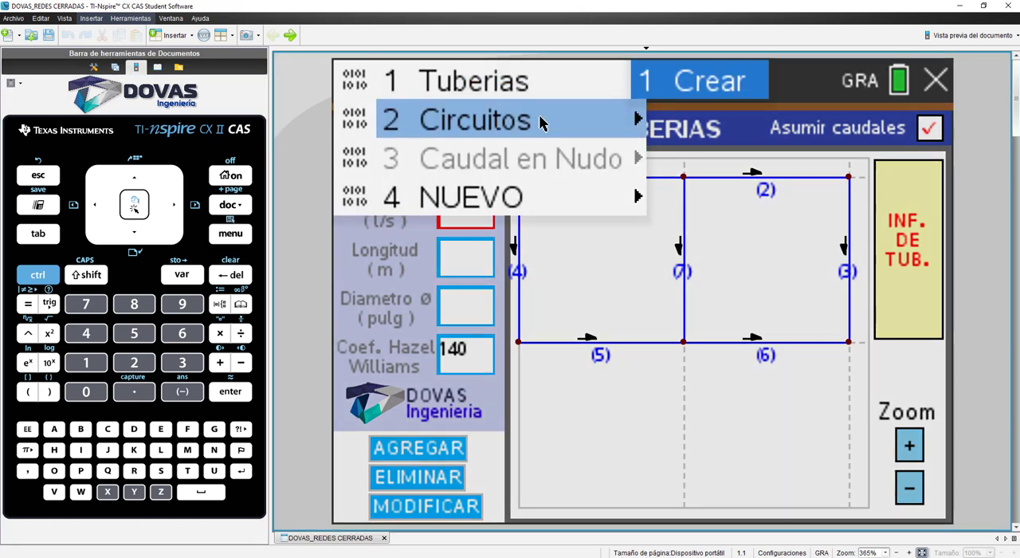
mouse_move(490, 123)
click(693, 117)
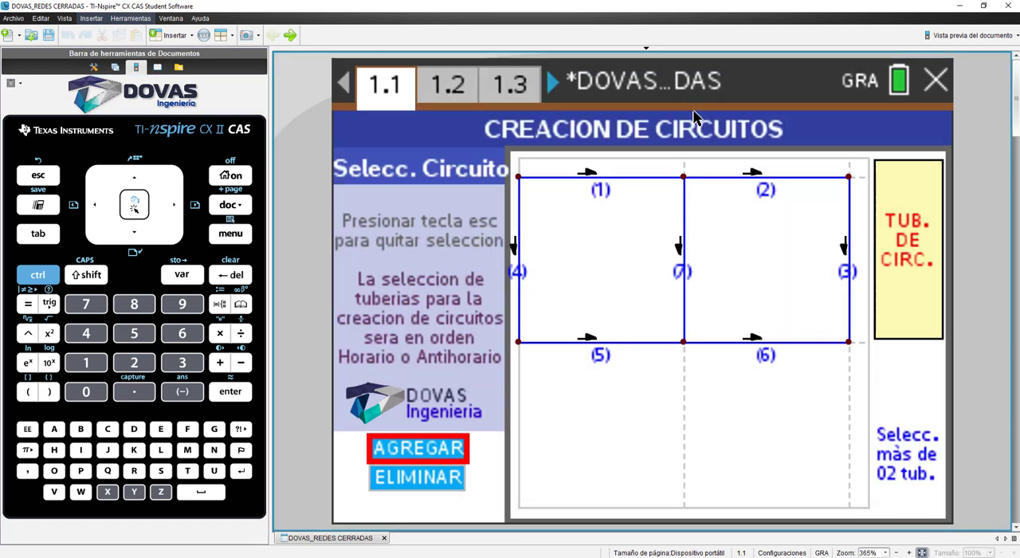
Step: Create the first circuit clockwise from pipes 1, 7, 5 and 4
click(602, 183)
click(682, 249)
click(593, 350)
click(520, 275)
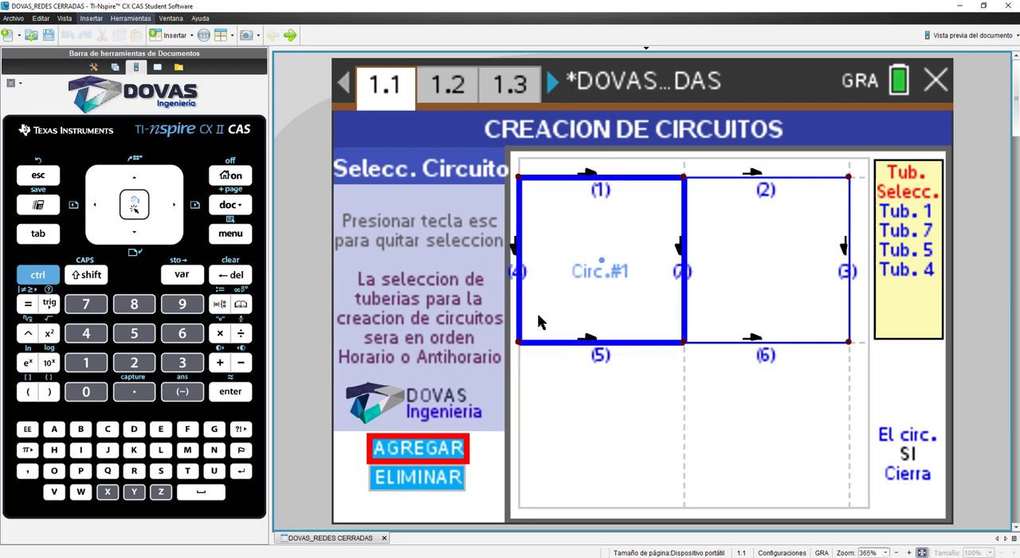
click(414, 450)
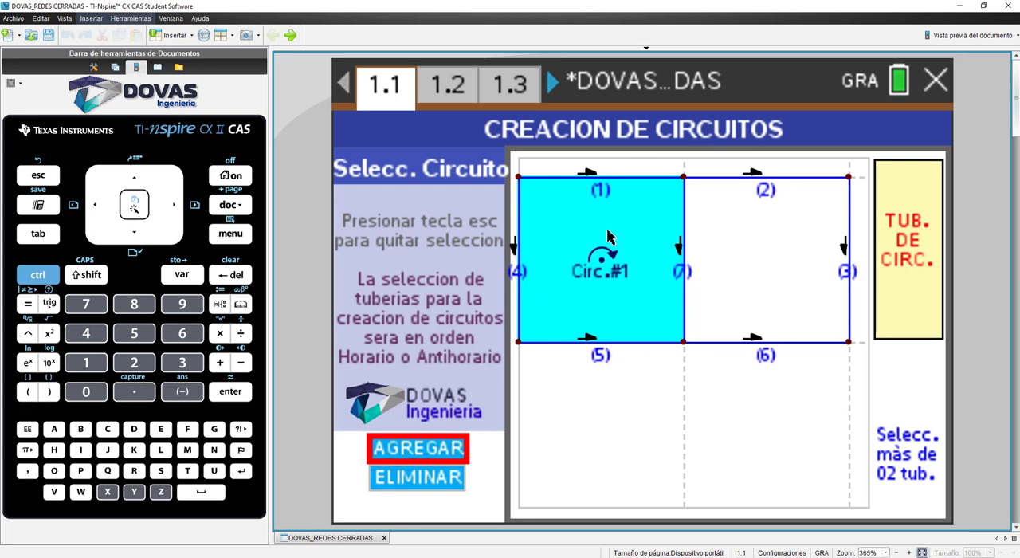
Step: Create the second circuit from pipes 2, 7, 6 and 3, and select circuit 1 to view its pipes
click(765, 177)
click(683, 243)
click(746, 342)
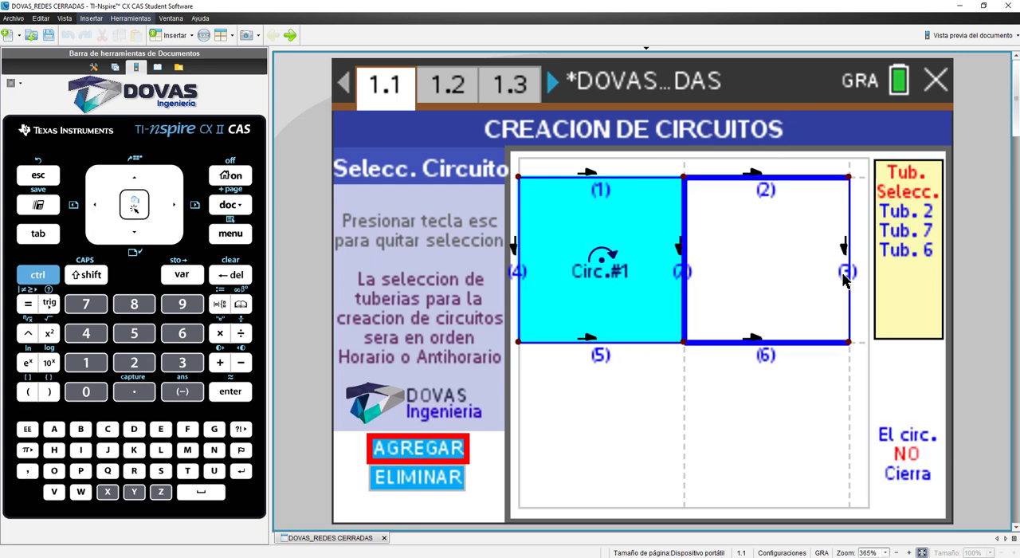
click(850, 279)
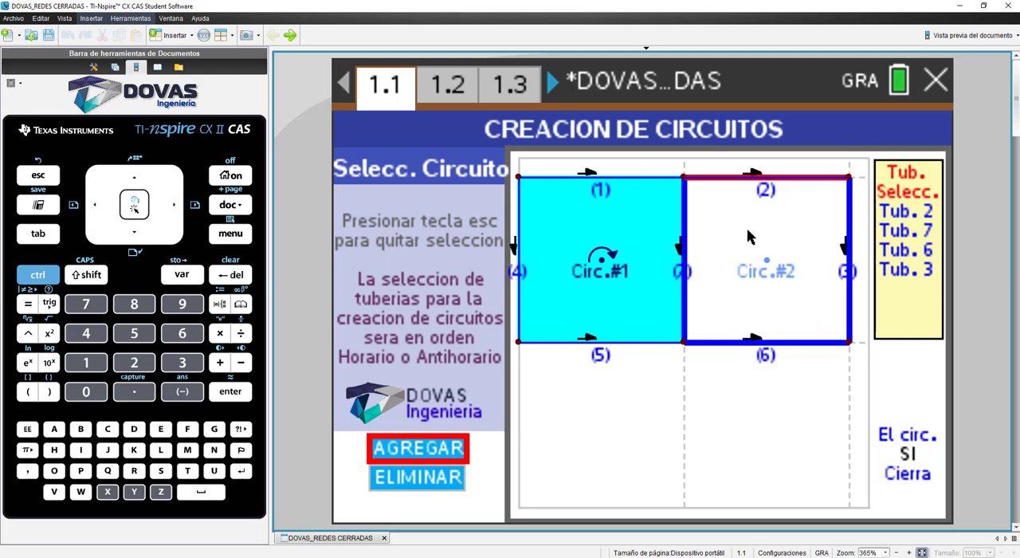
click(451, 452)
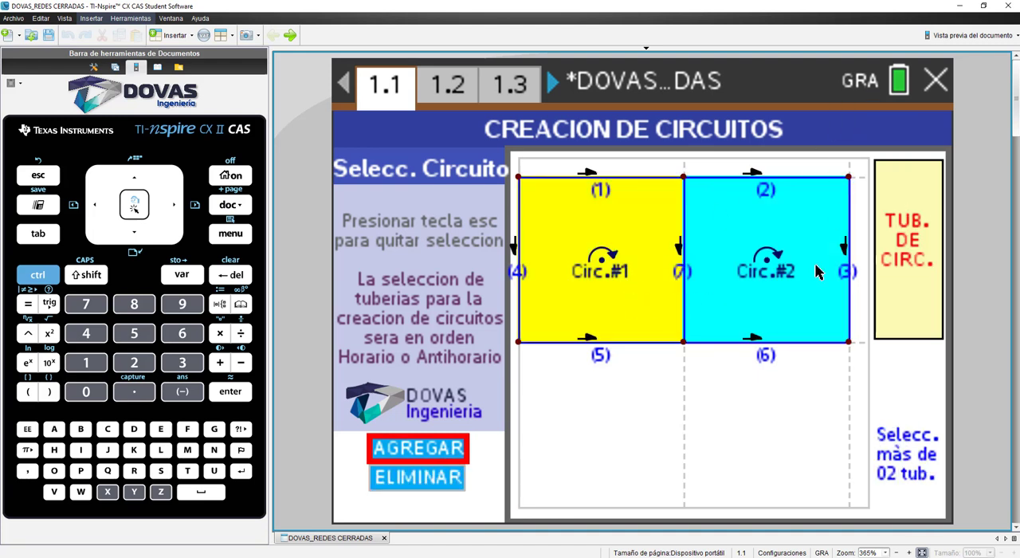
click(601, 267)
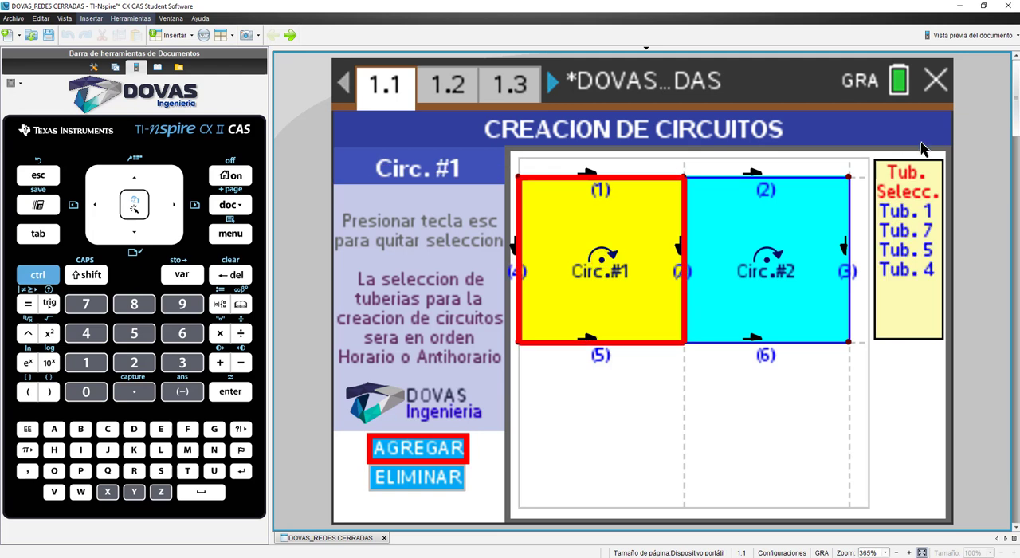
Step: Show the pipes of circuit 2 and run the network calculation on page 1.2
click(765, 263)
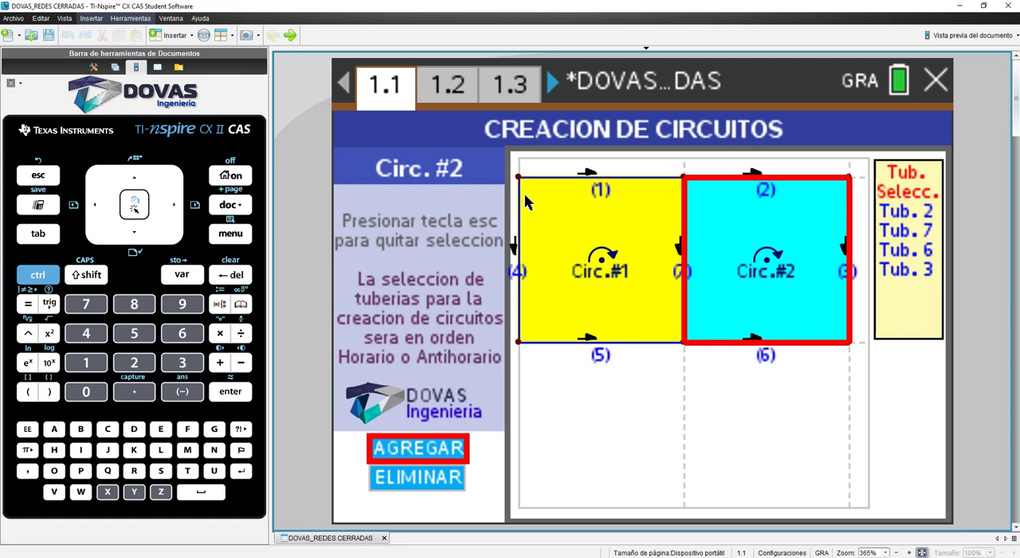
click(460, 86)
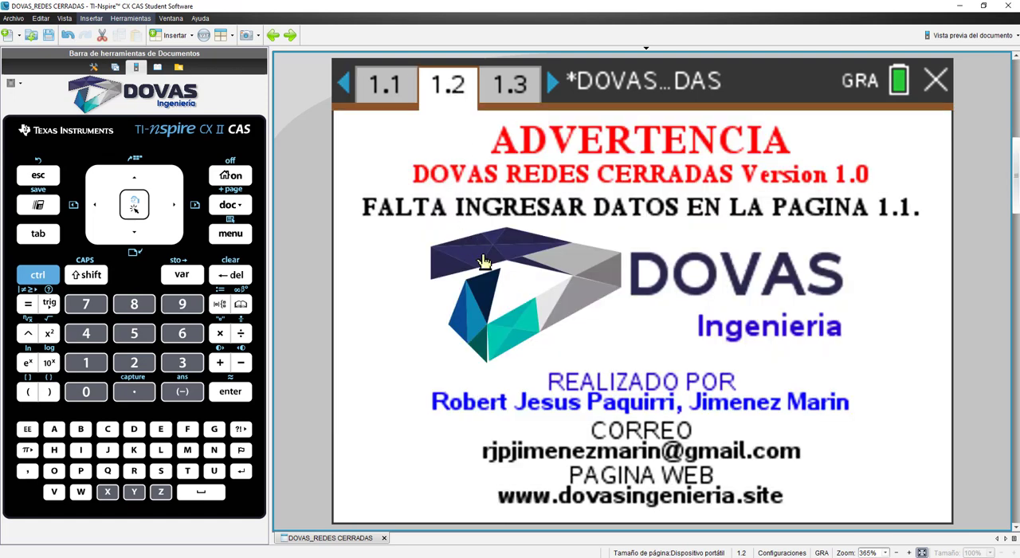
key(ctrl+m)
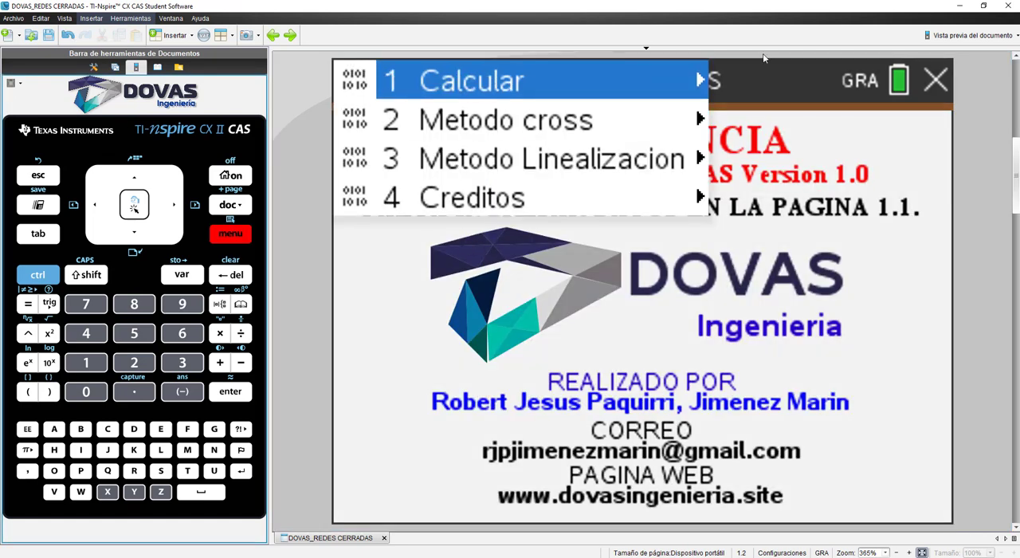
mouse_move(562, 81)
click(752, 84)
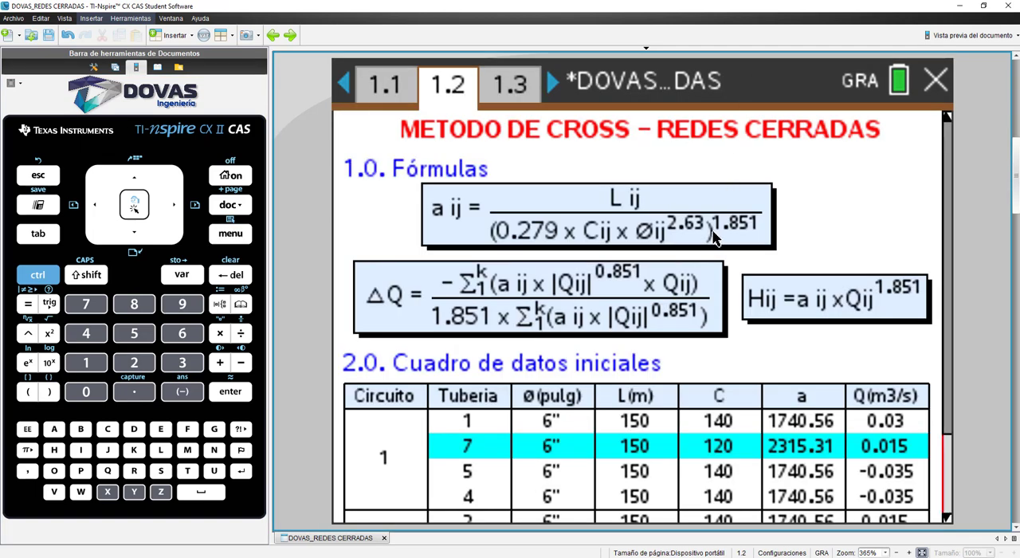
key(ctrl+m)
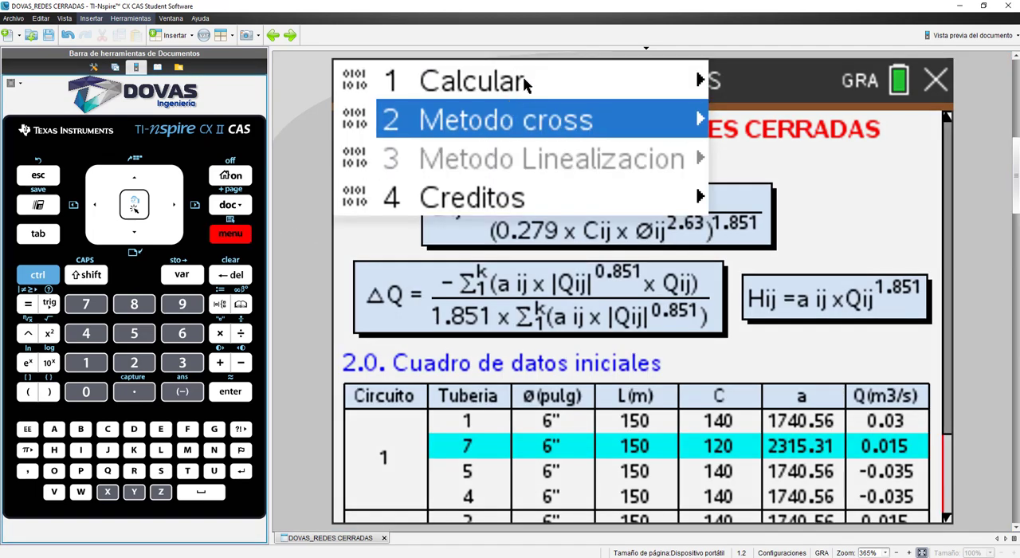
mouse_move(535, 83)
click(740, 84)
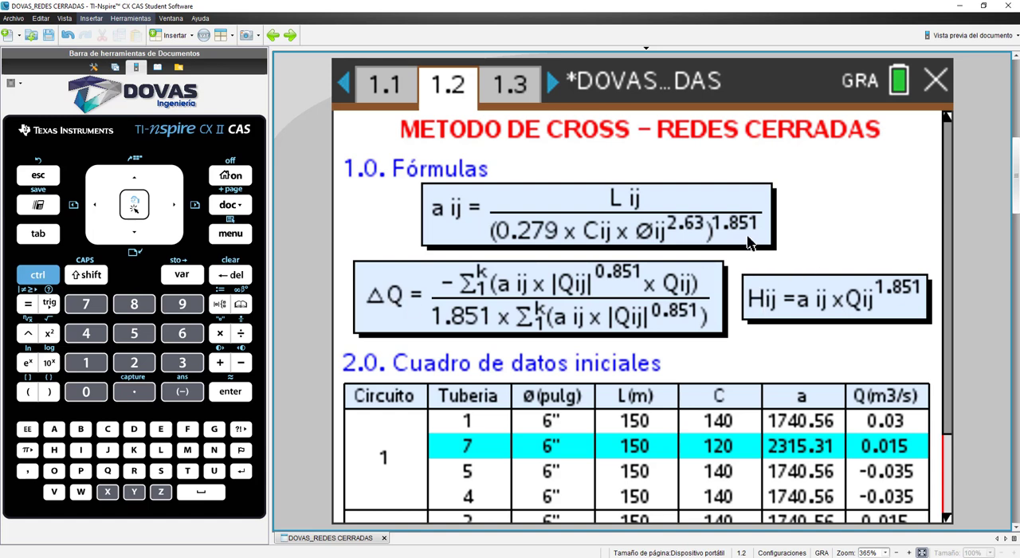
Step: Examine the Cross method formulas and the initial data table, comparing the pipe flows and directions with the network drawing on page 1.1
scroll(741, 247, down, 3)
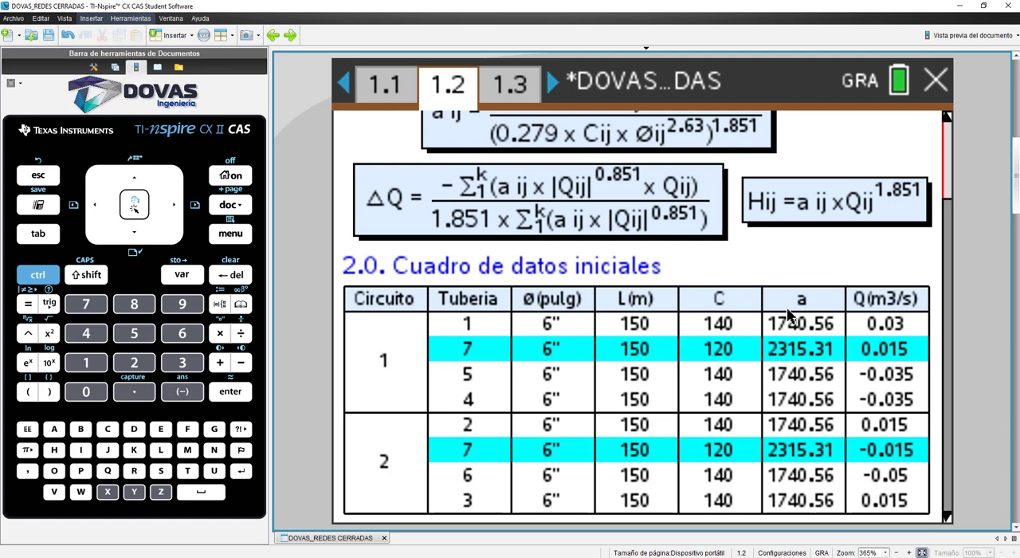
scroll(791, 313, up, 3)
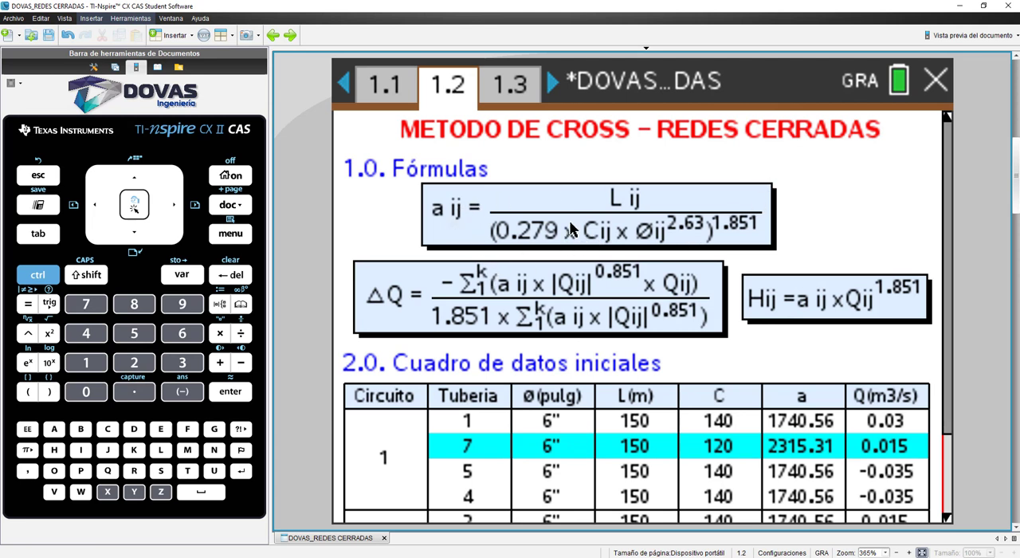
scroll(591, 268, down, 2)
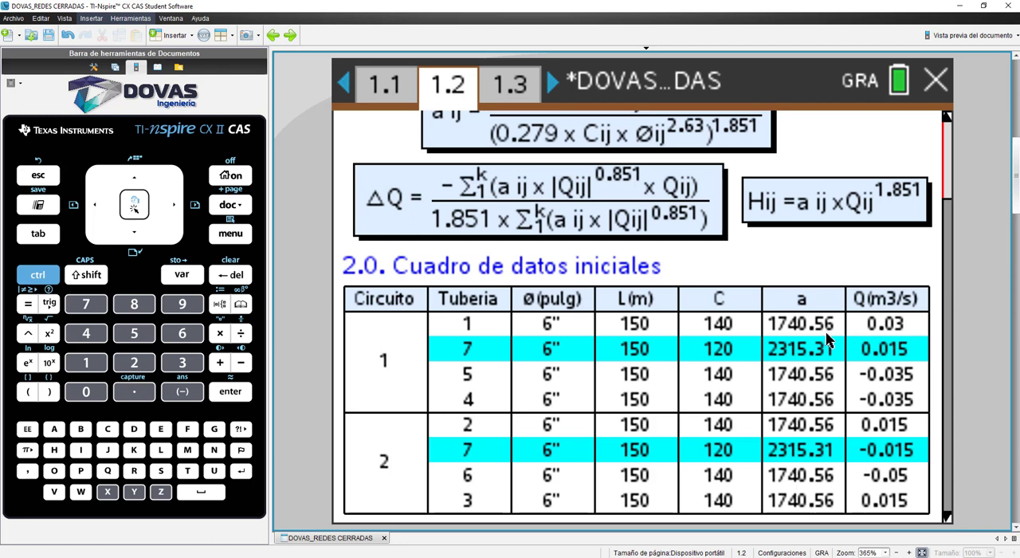
click(402, 92)
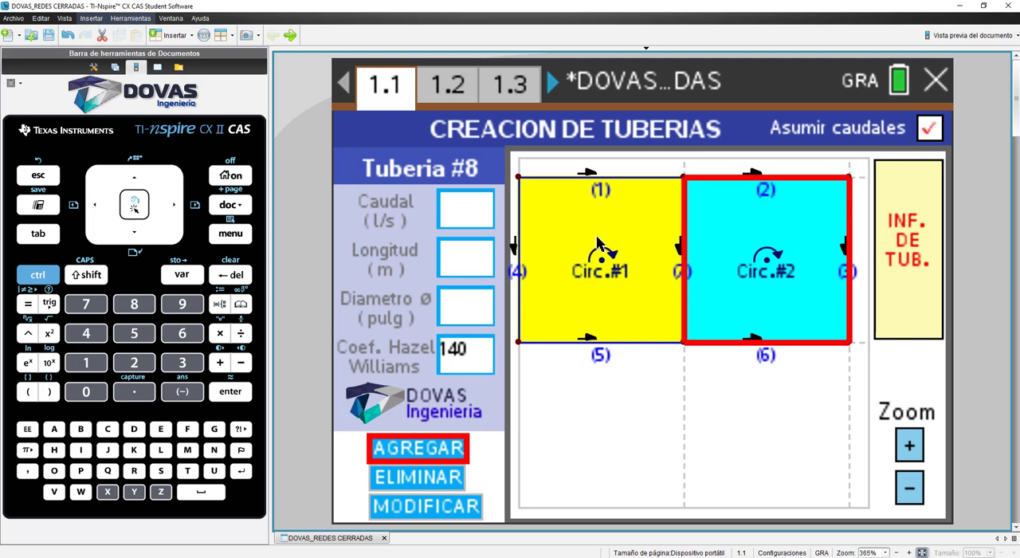
click(592, 180)
click(452, 90)
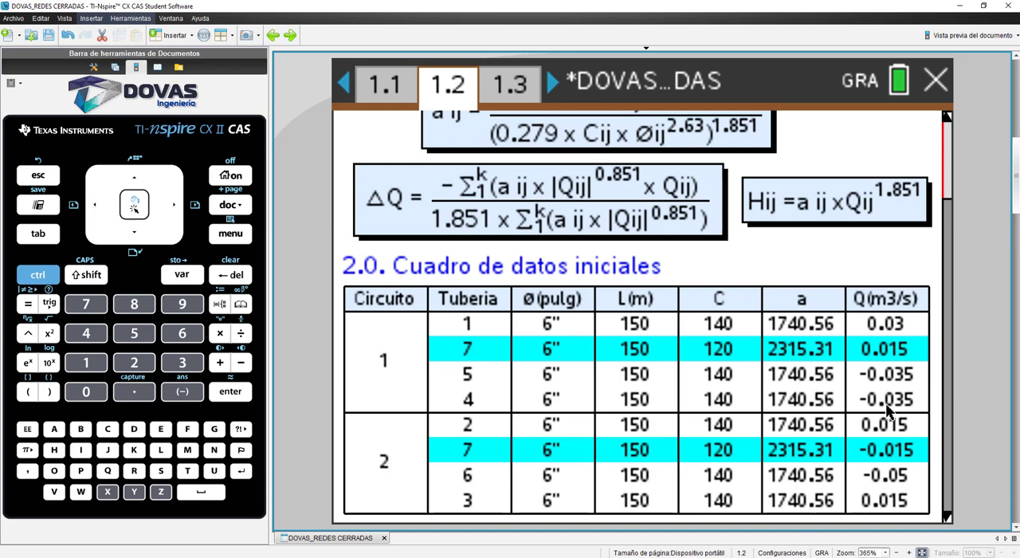
click(386, 90)
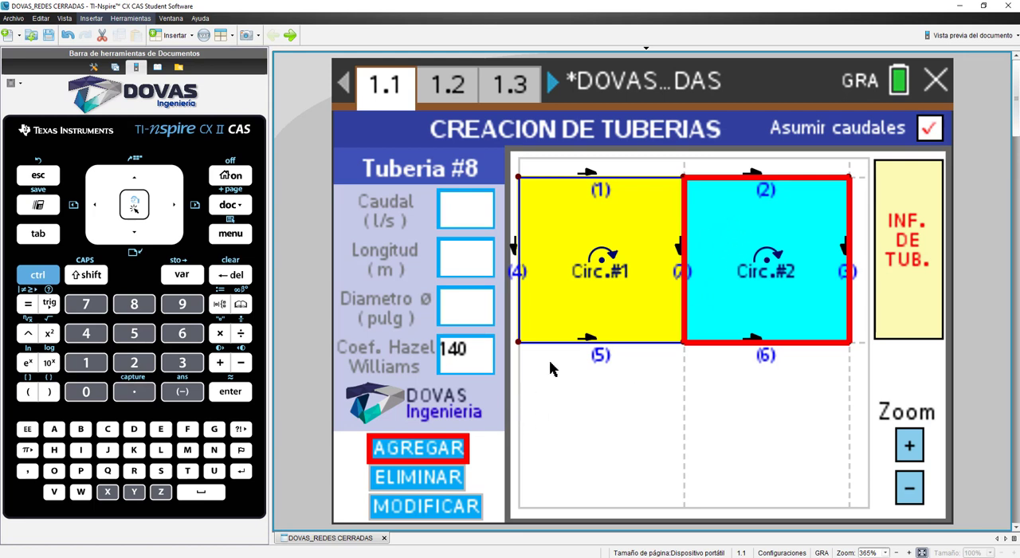
click(454, 88)
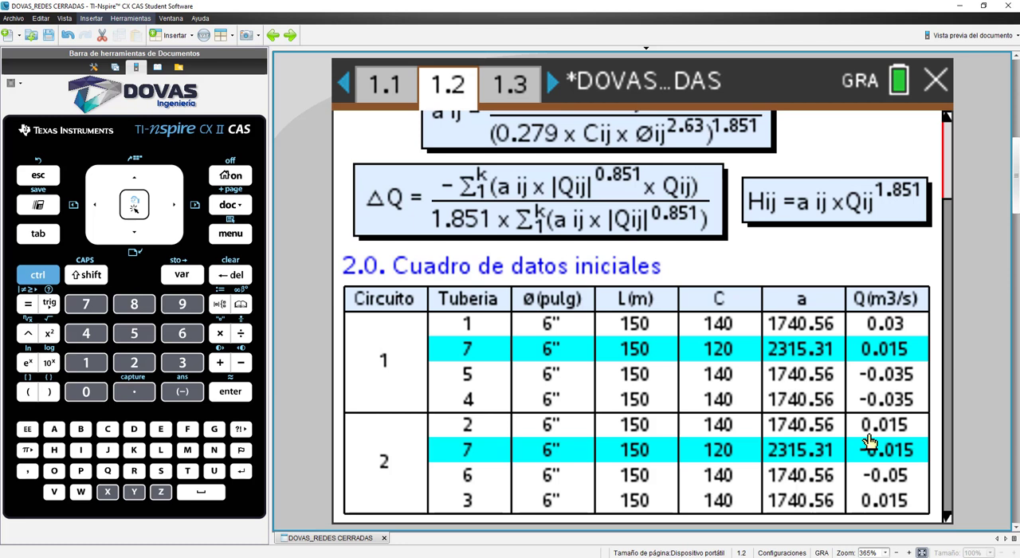
Step: Open the Cross method iteration table and set the number of iterations to 1
key(ctrl+m)
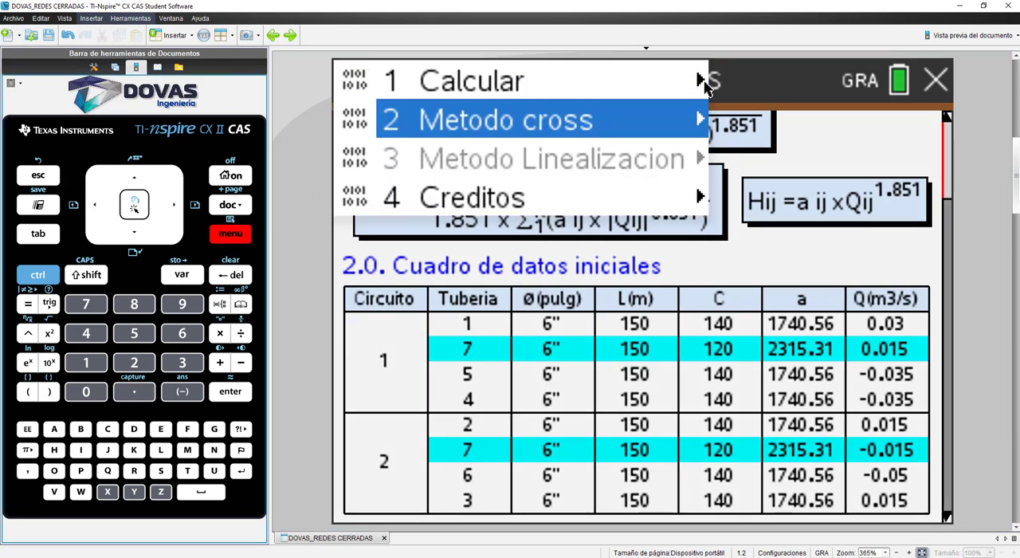
mouse_move(702, 117)
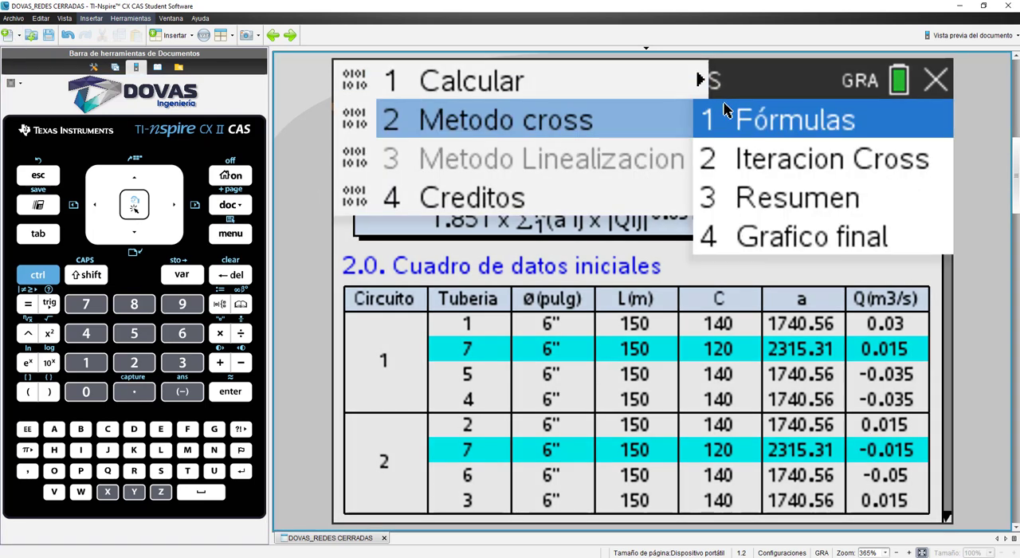
click(774, 166)
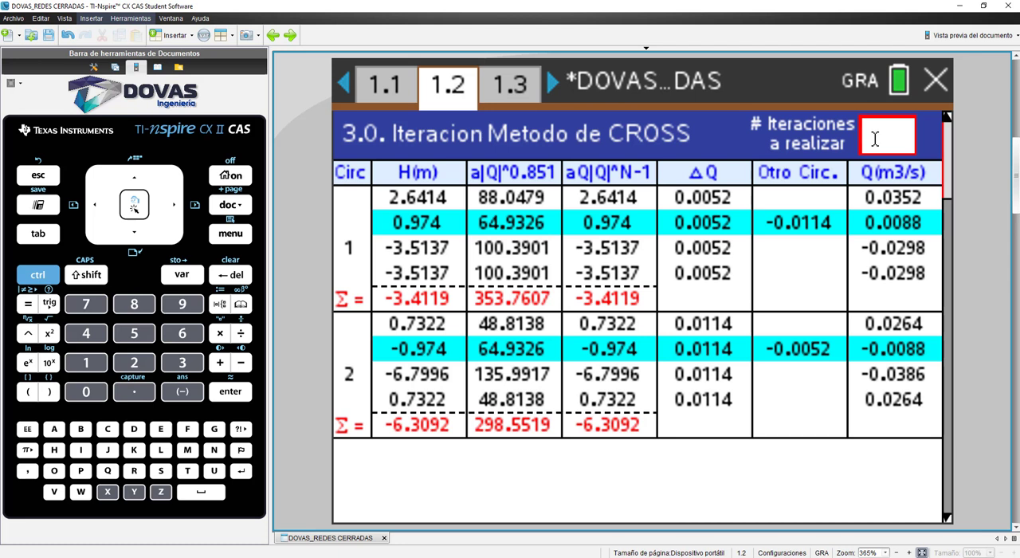
text(1)
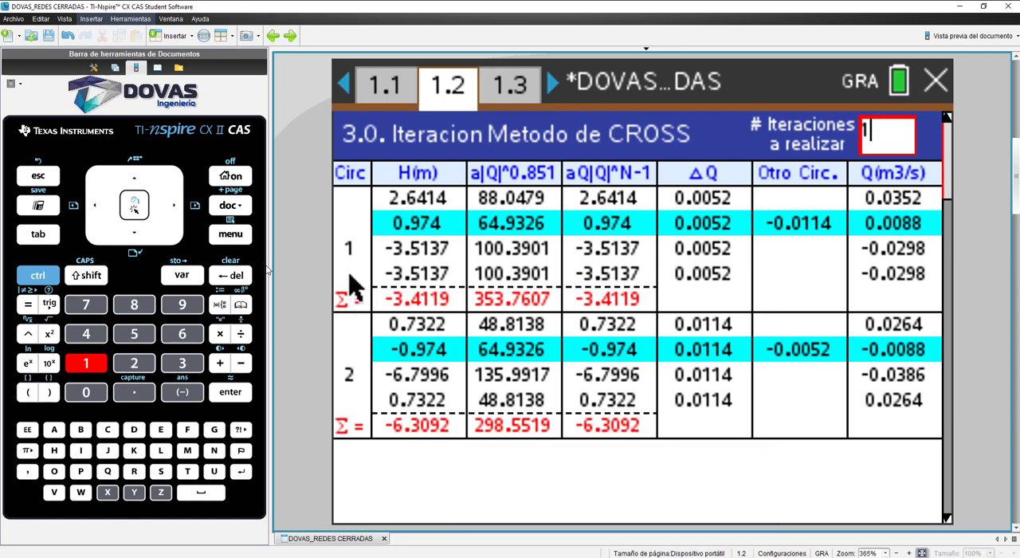
Step: Review the Cross method formulas and return to the iteration table
key(ctrl+m)
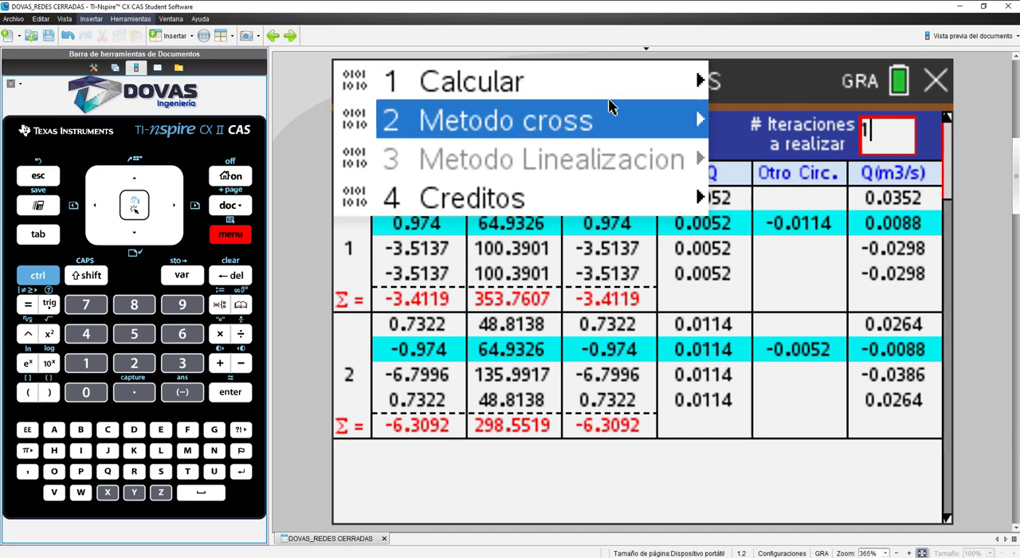
mouse_move(701, 121)
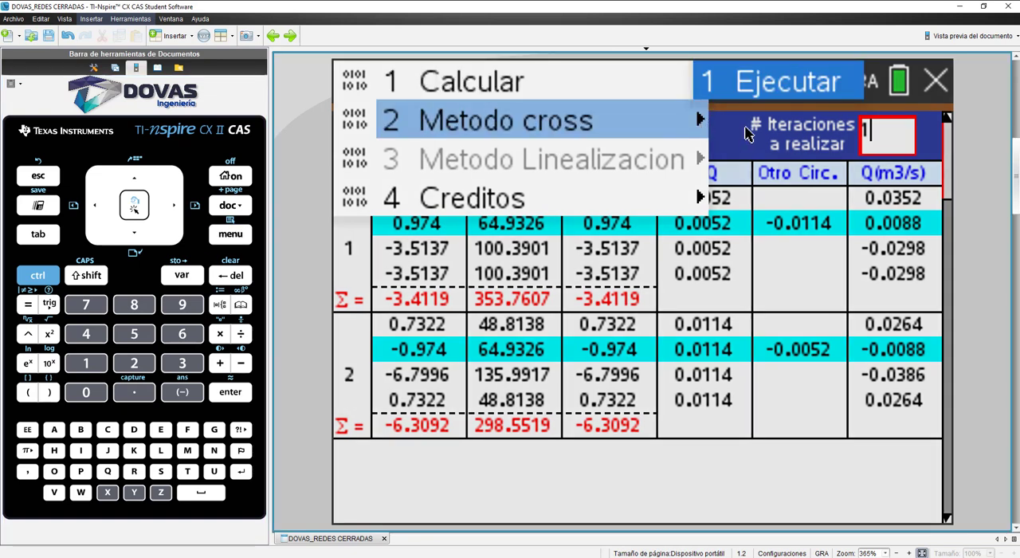
click(758, 123)
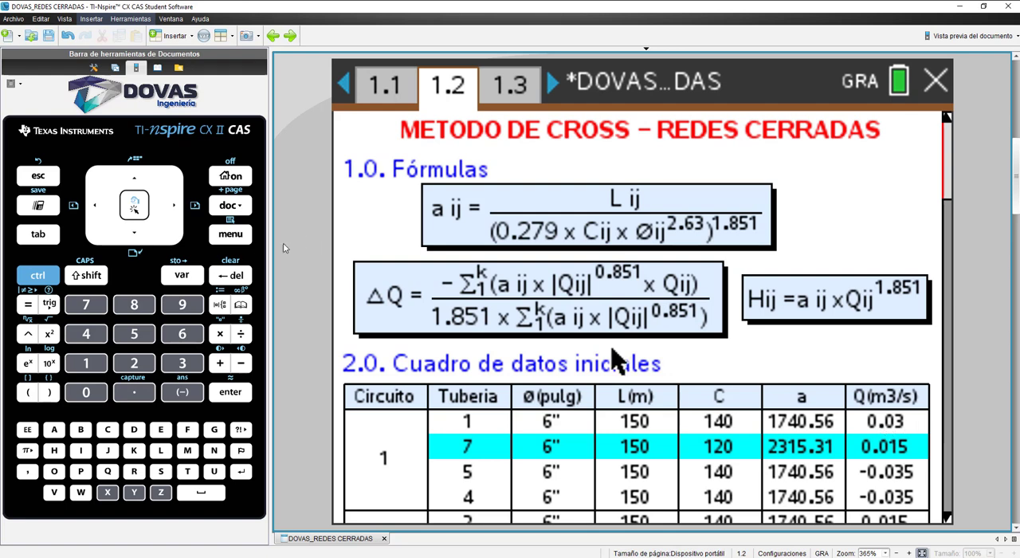
click(230, 233)
mouse_move(637, 121)
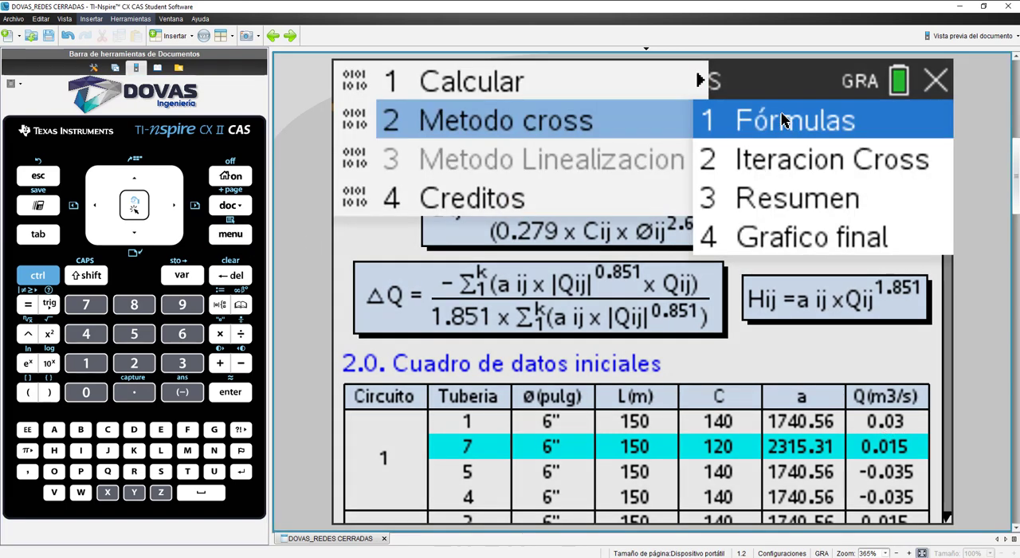
click(829, 159)
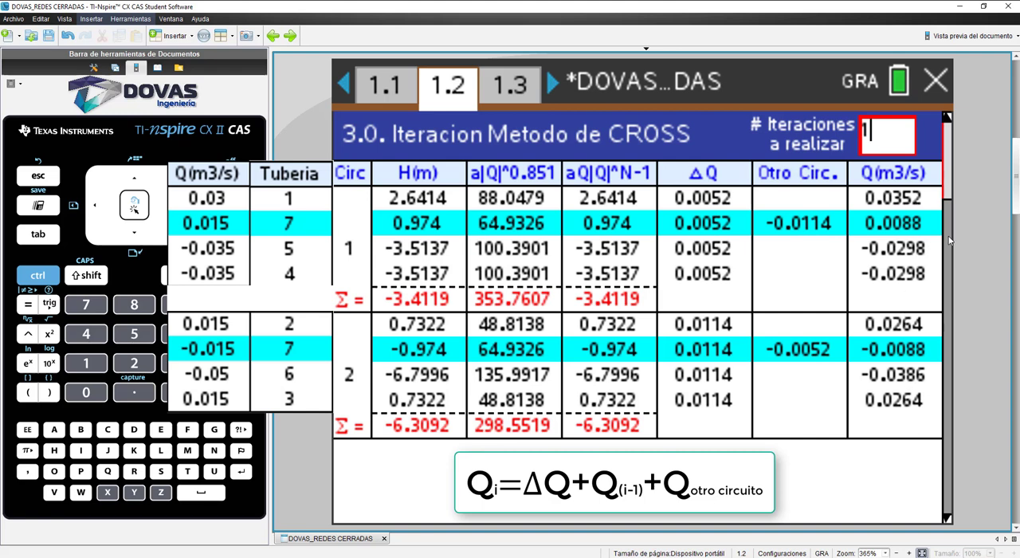
Step: Set the number of Cross iterations to 2 and examine the flow corrections of both circuits
drag(897, 136, 847, 137)
text(2)
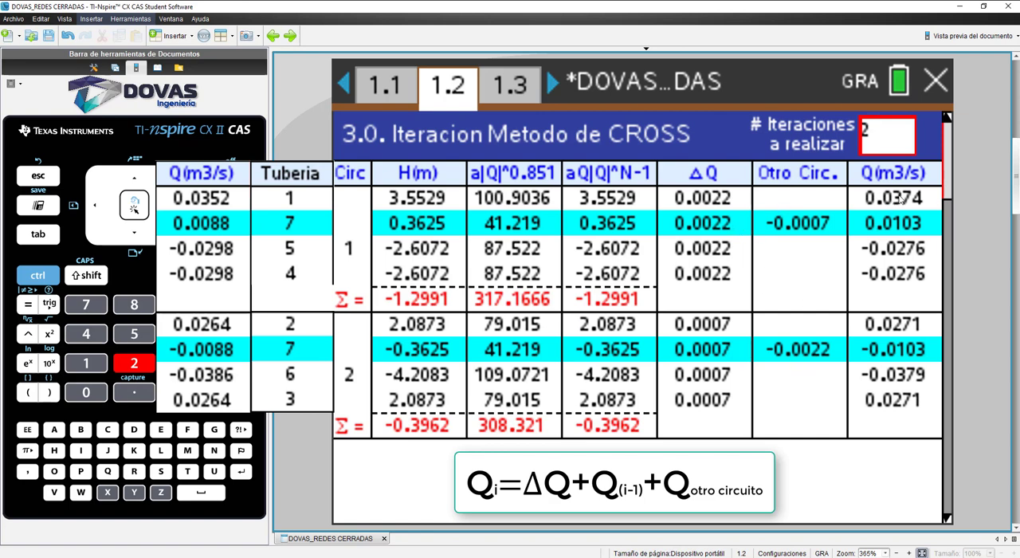
click(702, 202)
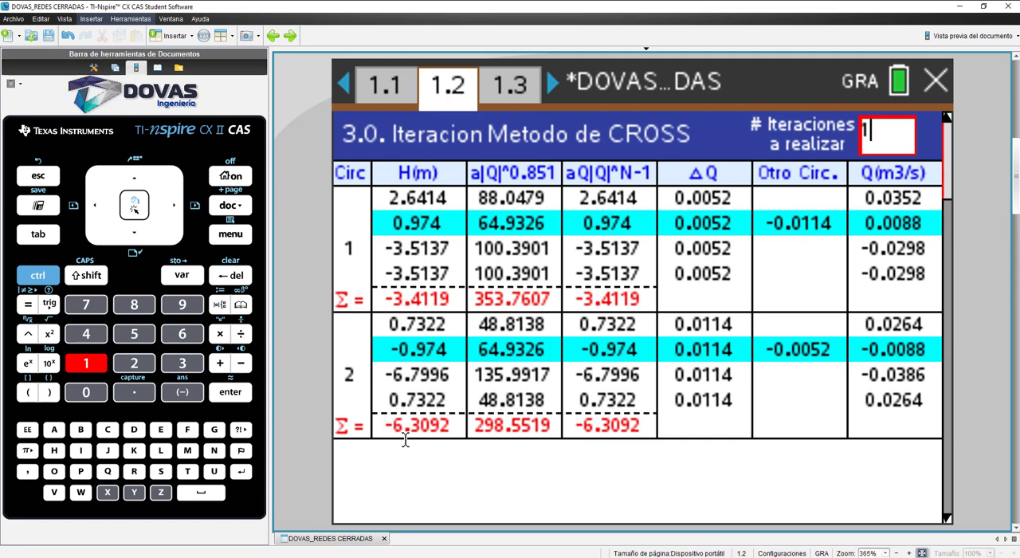
key(BackSpace)
text(2)
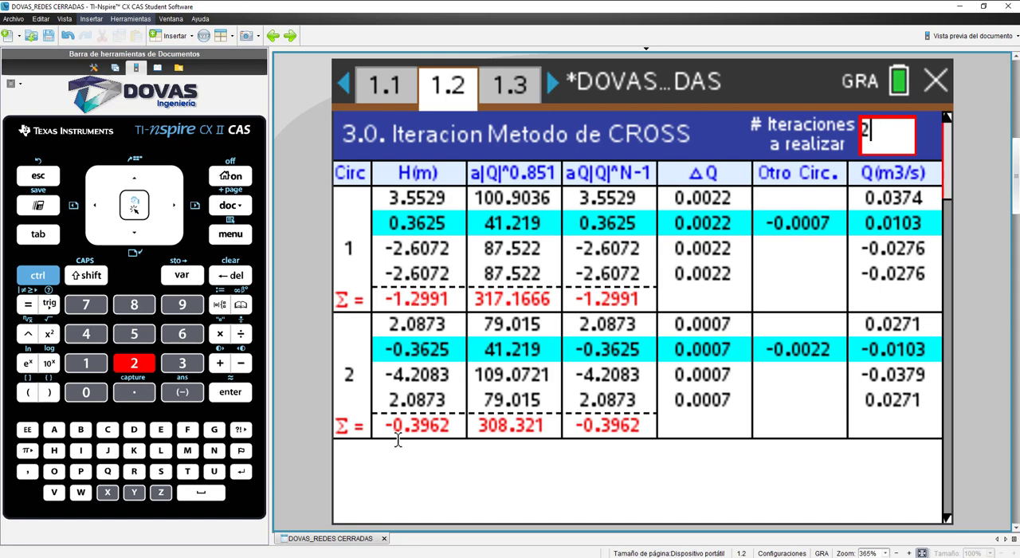
Step: Step the number of Cross iterations through 3, 4 and 5, checking the head loss sums of both circuits
key(BackSpace)
text(3)
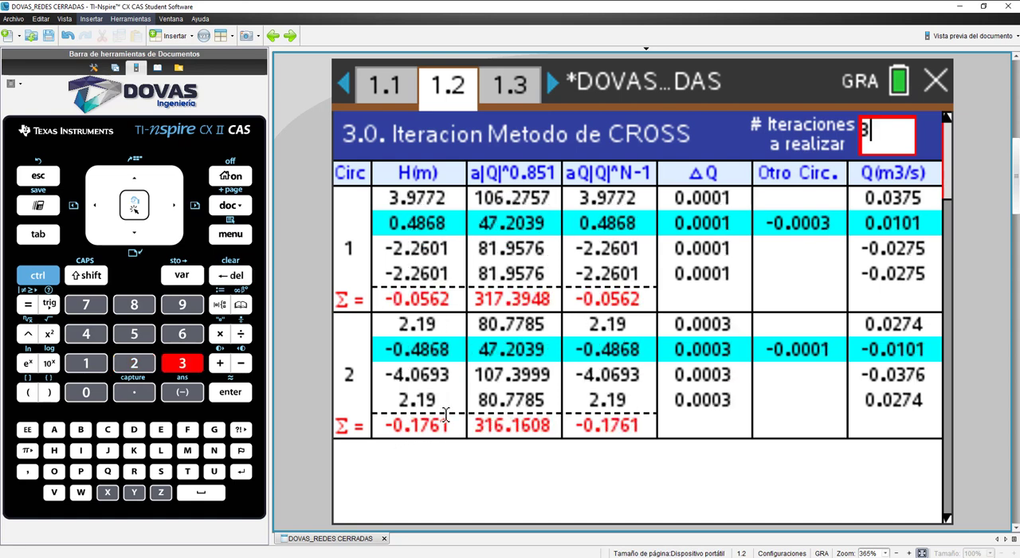
key(BackSpace)
text(4)
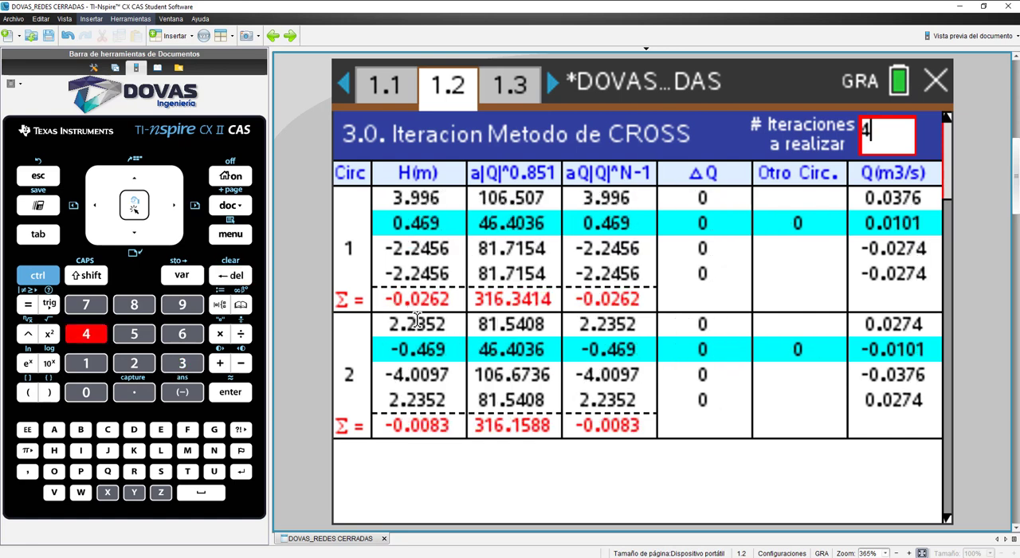
key(BackSpace)
text(5)
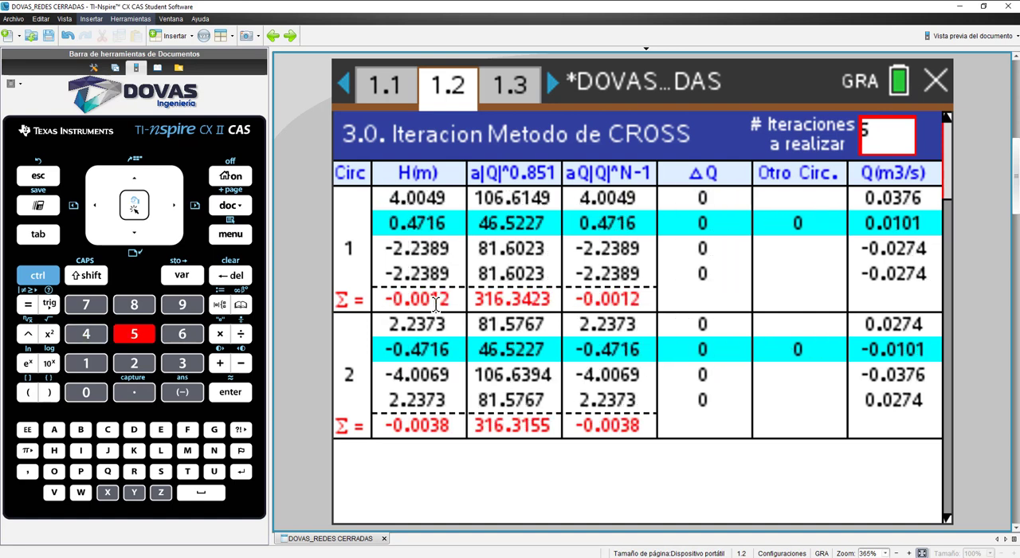
Step: Step the number of Cross iterations through 6, 7 and 8, checking how the head loss sums converge
key(BackSpace)
text(6)
key(BackSpace)
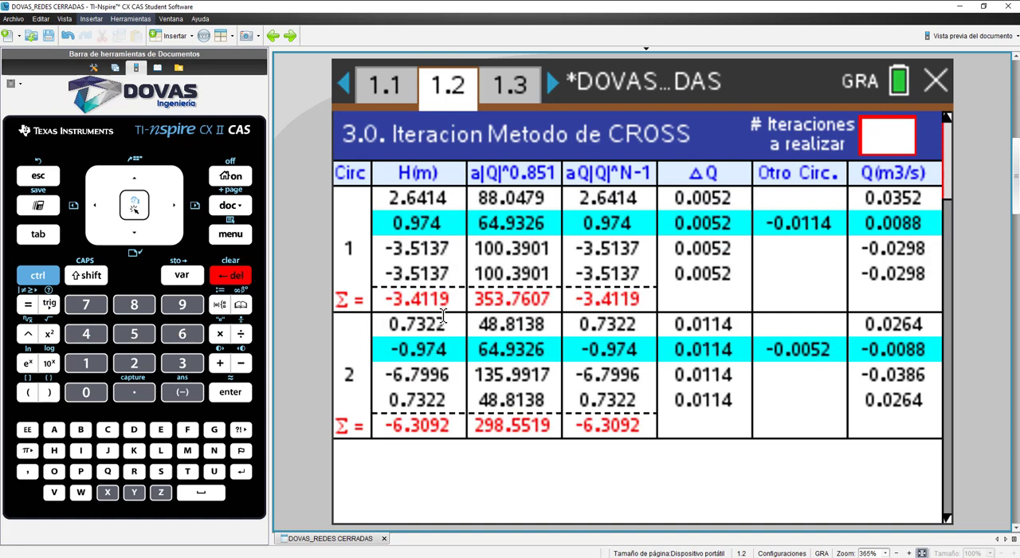
text(7)
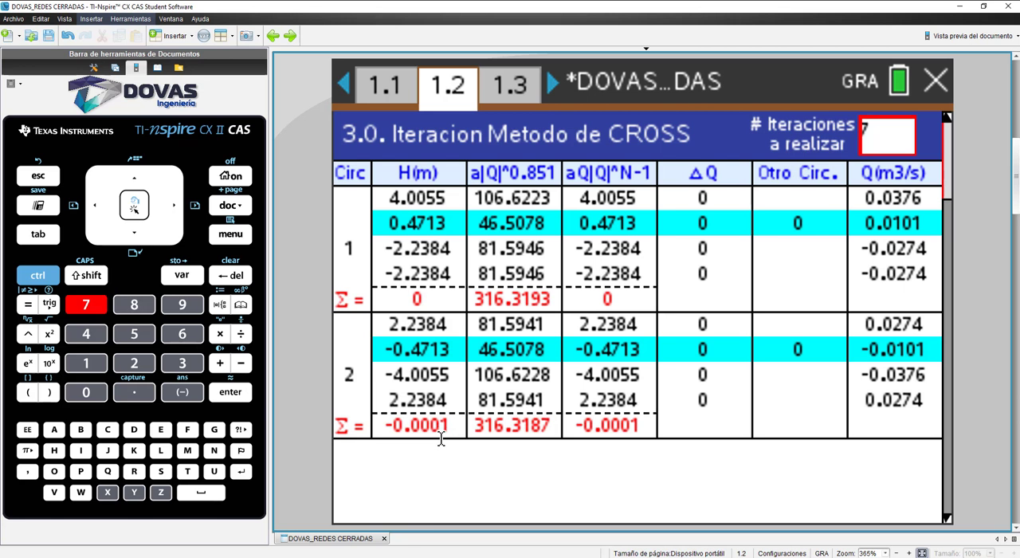
key(BackSpace)
text(8)
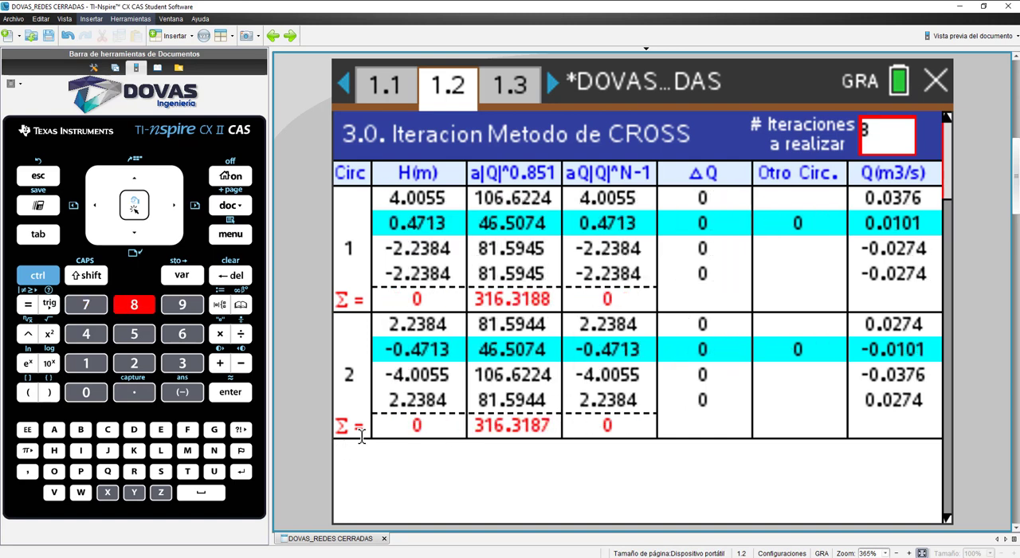
Step: Compare the head loss sums at 6 and 5 iterations and set the number of Cross iterations back to 8
key(BackSpace)
text(6)
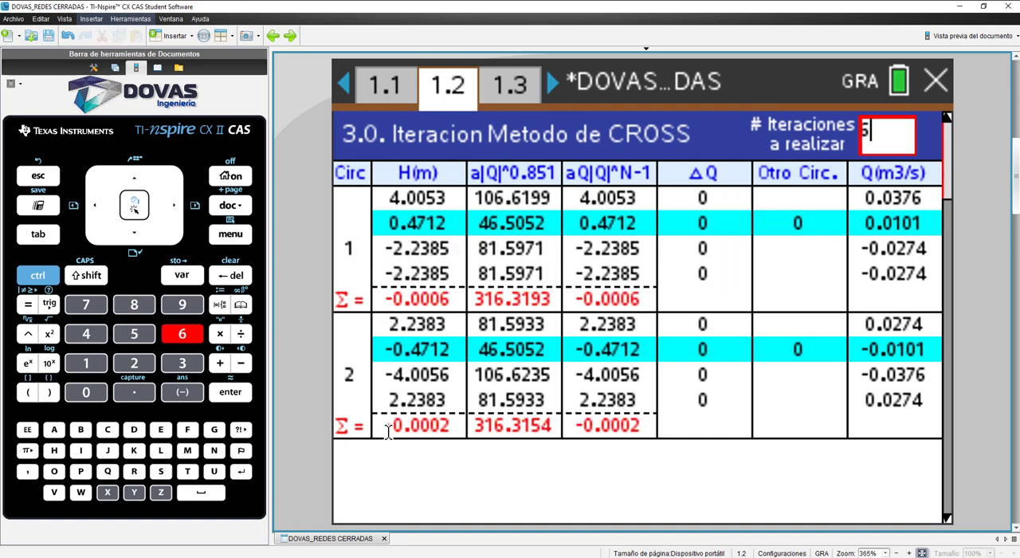
key(BackSpace)
text(5)
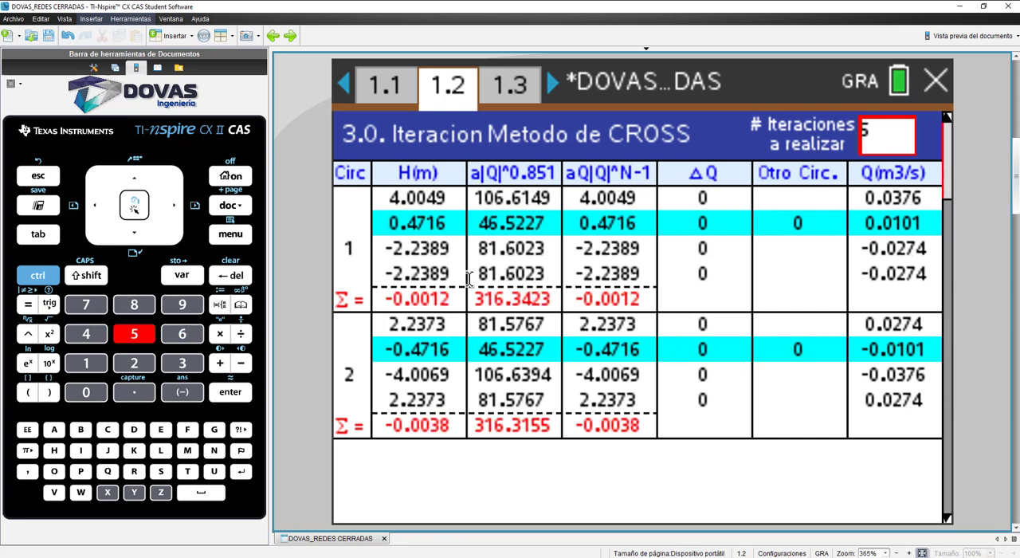
key(BackSpace)
text(8)
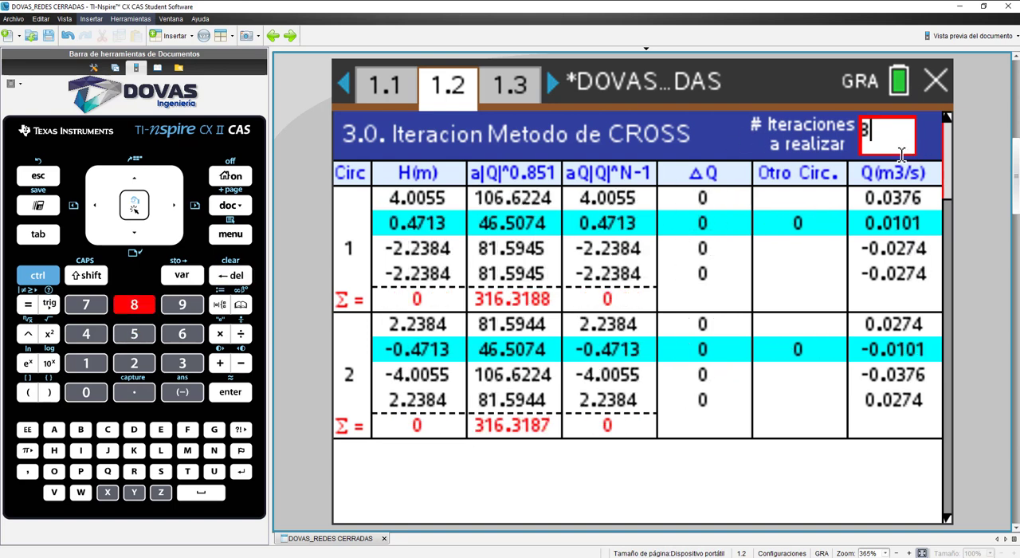
Step: Try 9 and 10 Cross iterations to check the head loss sums, and return the number of iterations to 8
key(BackSpace)
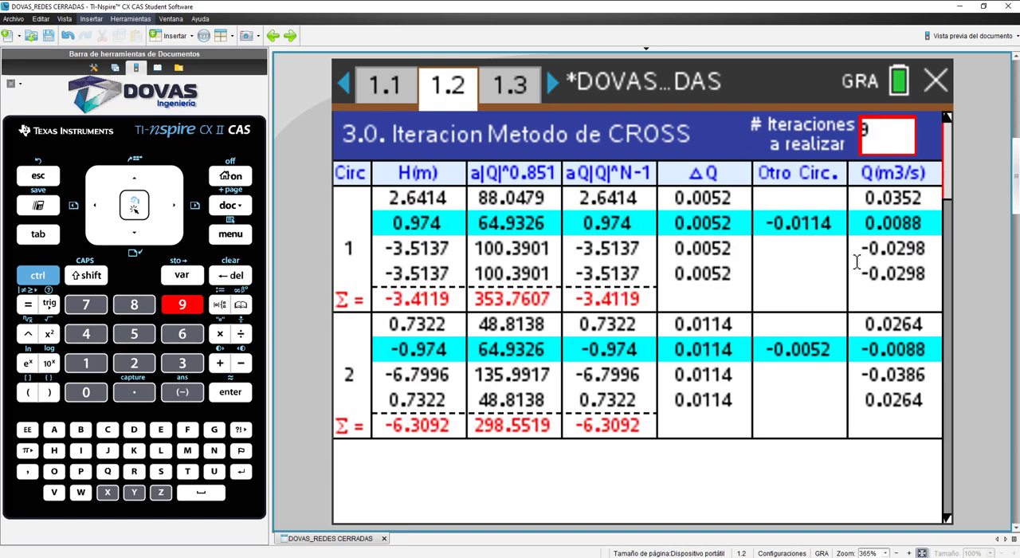
text(9)
key(BackSpace)
text(10)
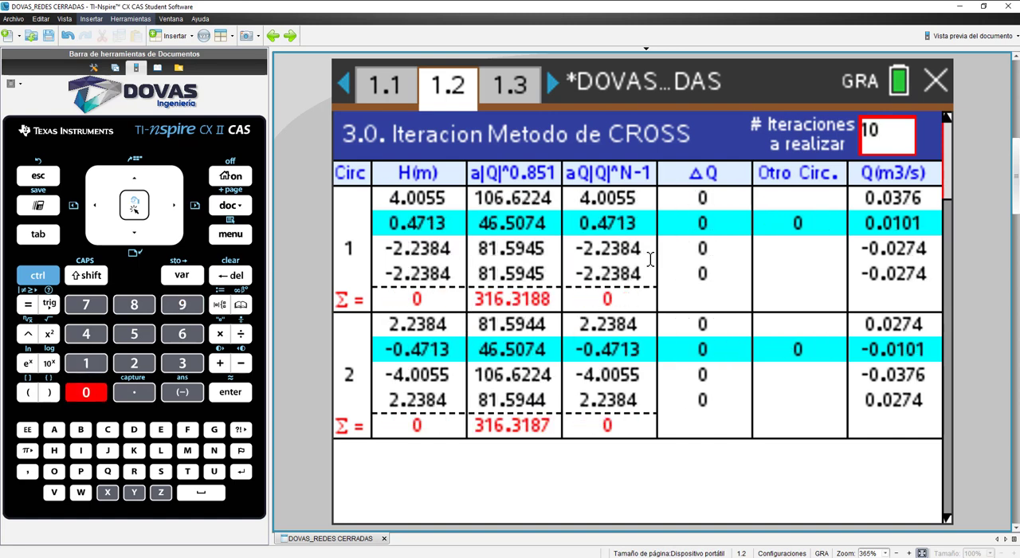
key(BackSpace)
text(8)
key(BackSpace)
text(8)
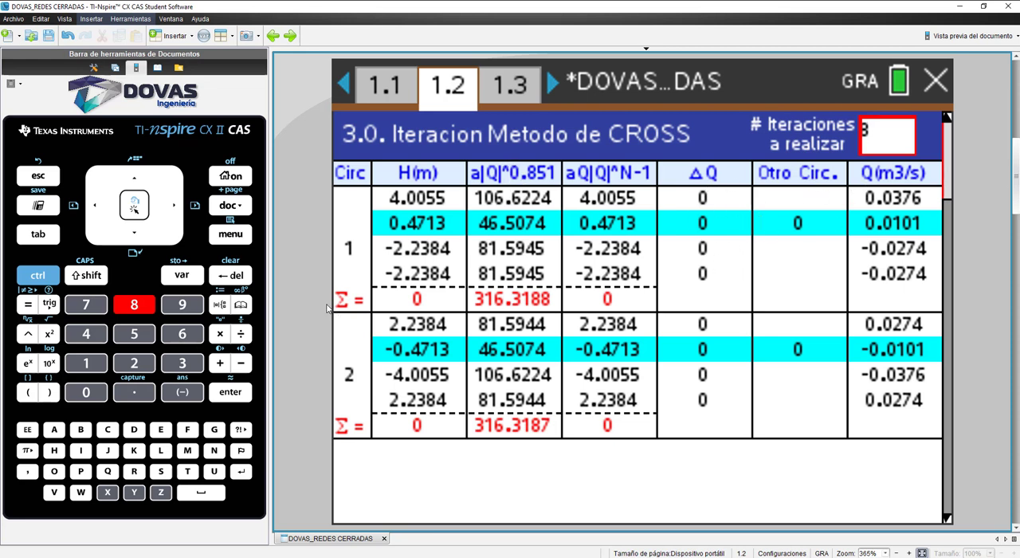
Step: Review the Cross method's results summary and display its final flow diagram
key(ctrl+m)
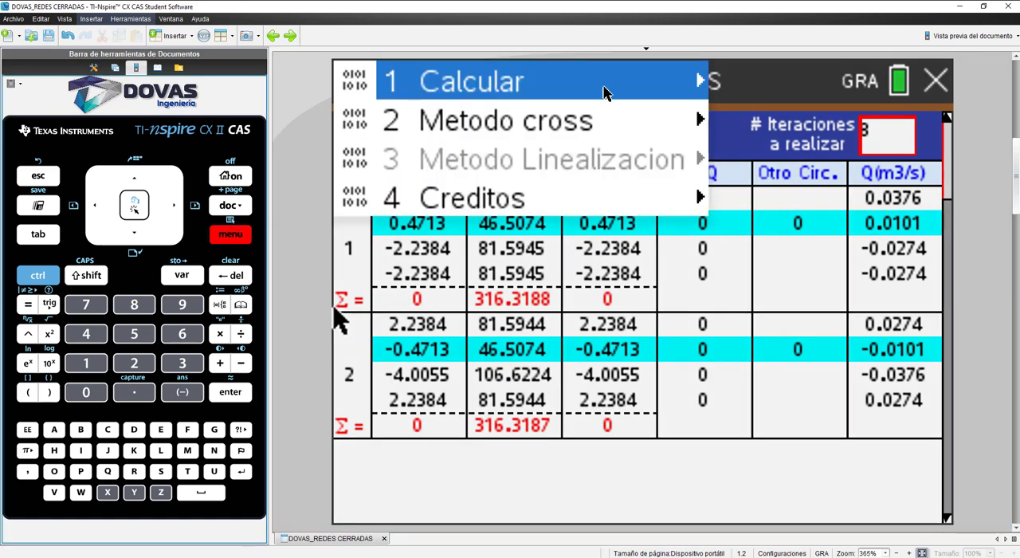
mouse_move(593, 124)
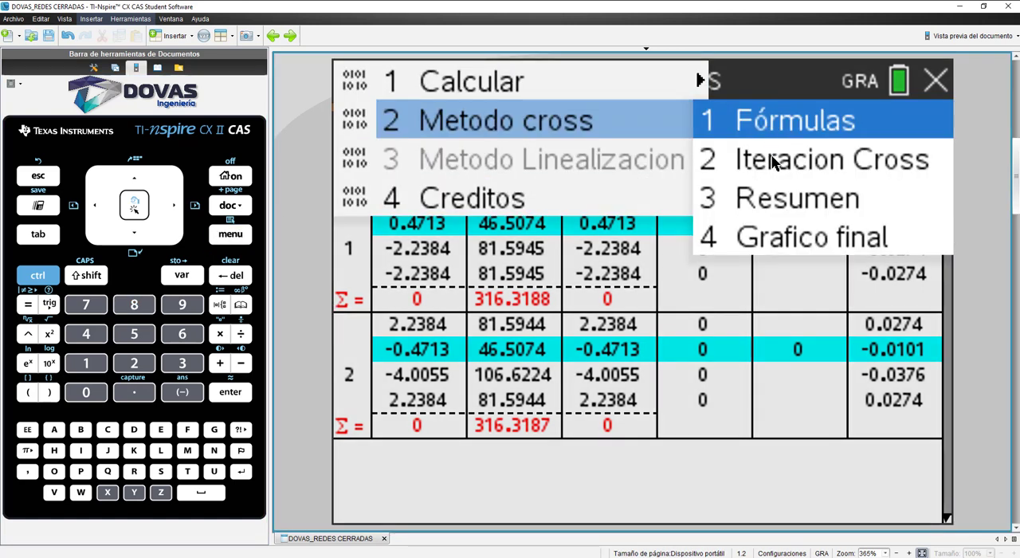
click(781, 201)
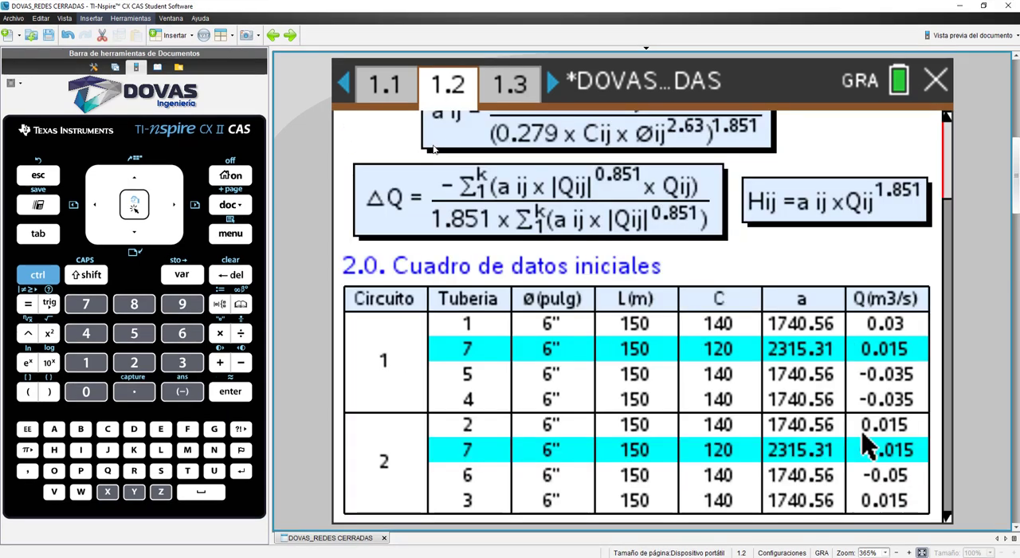
click(230, 234)
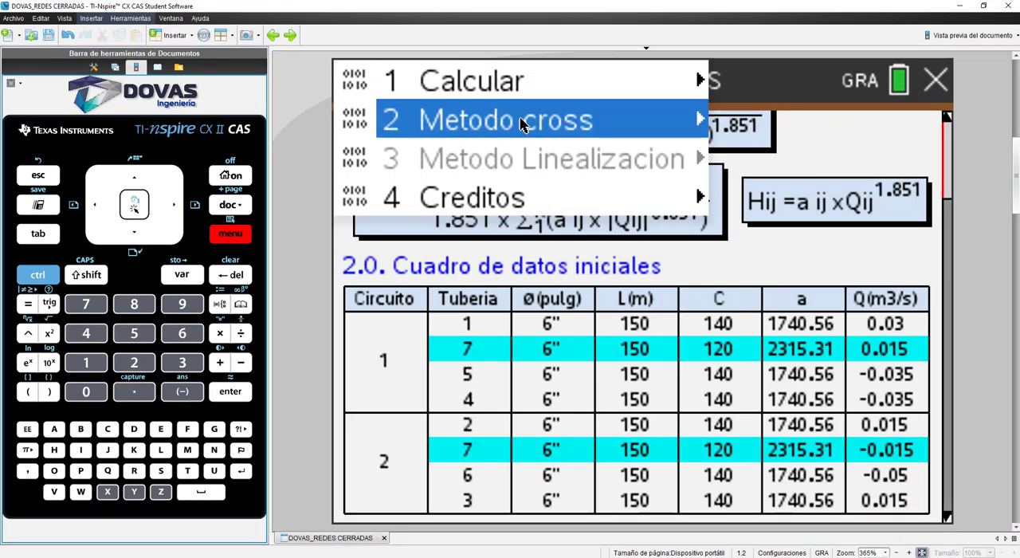
click(523, 119)
click(779, 244)
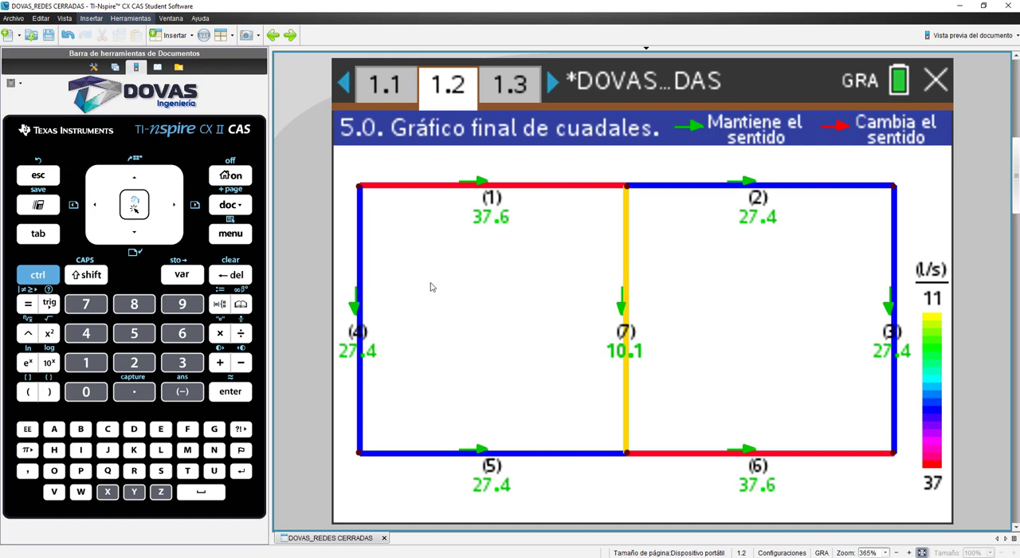
Step: Turn off assumed flows for the pipe network and open the flow assignment for nodes
click(405, 101)
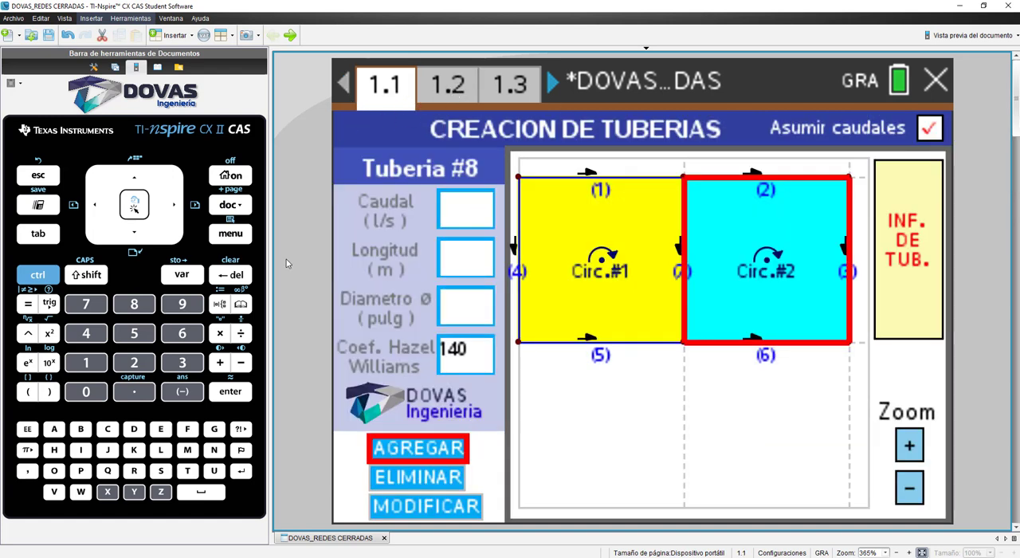
click(930, 128)
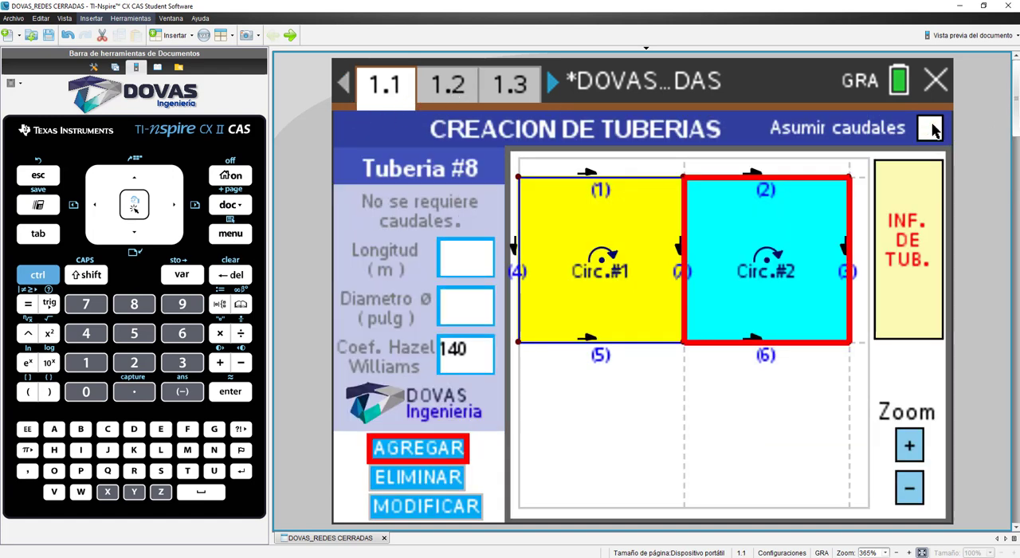
key(ctrl+m)
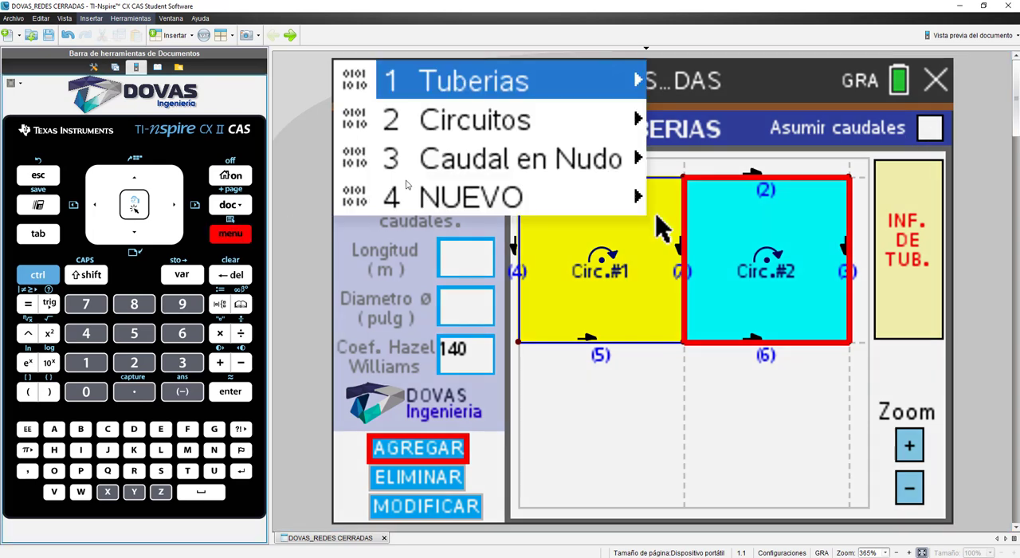
click(510, 161)
click(688, 162)
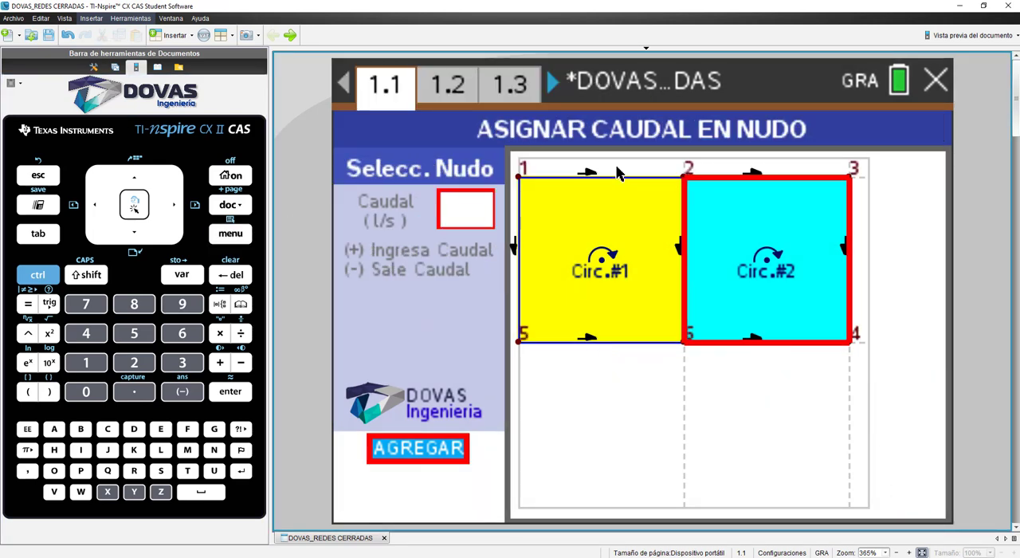
Step: Assign an inflow of 65 l/s to node 1 and an outflow of -65 l/s to node 4
click(519, 176)
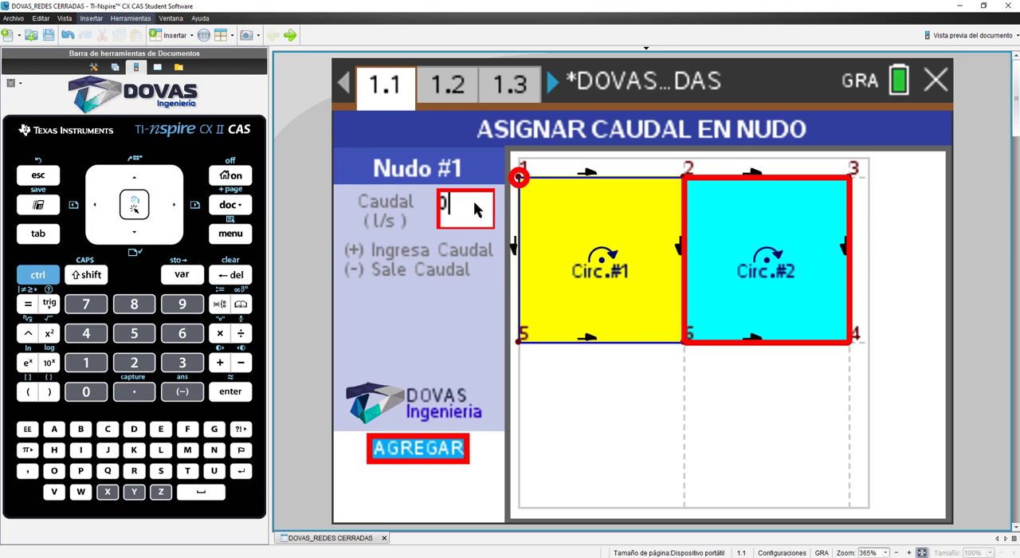
key(BackSpace)
text(55)
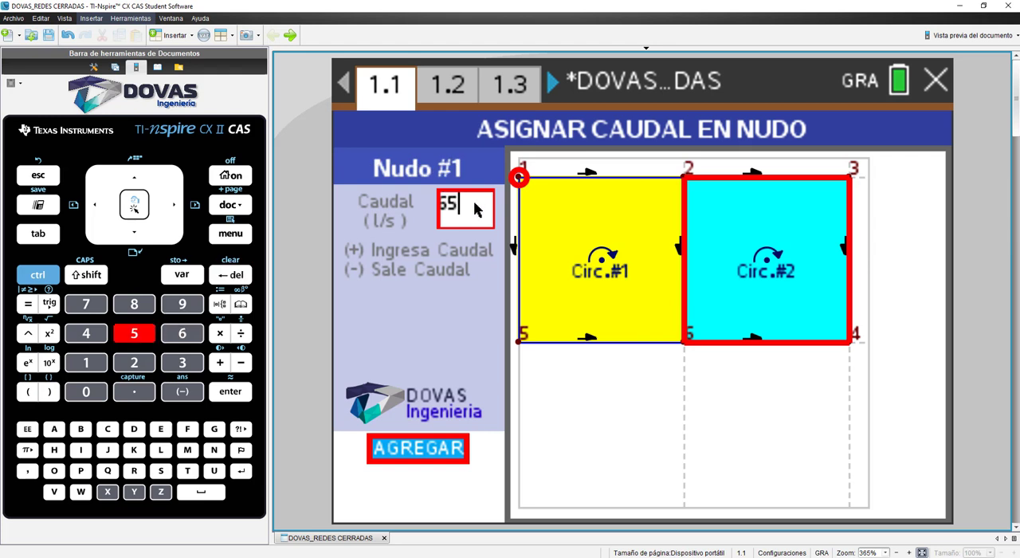
click(420, 448)
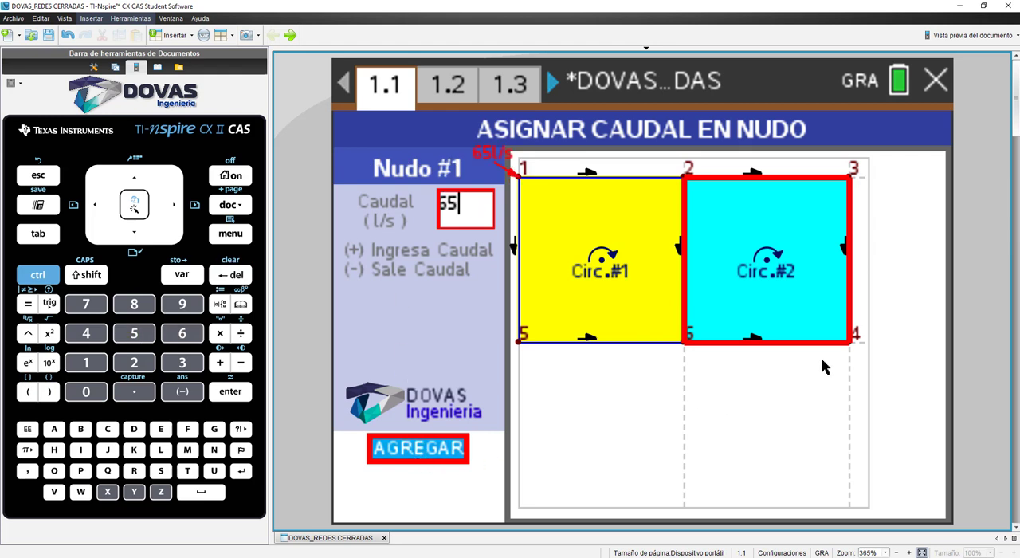
click(849, 349)
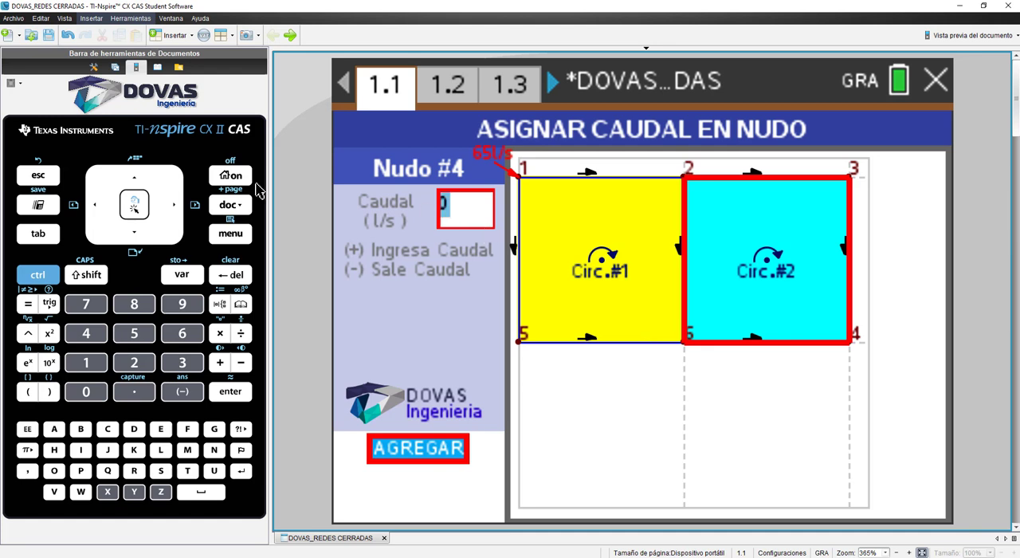
text(-65)
key(Return)
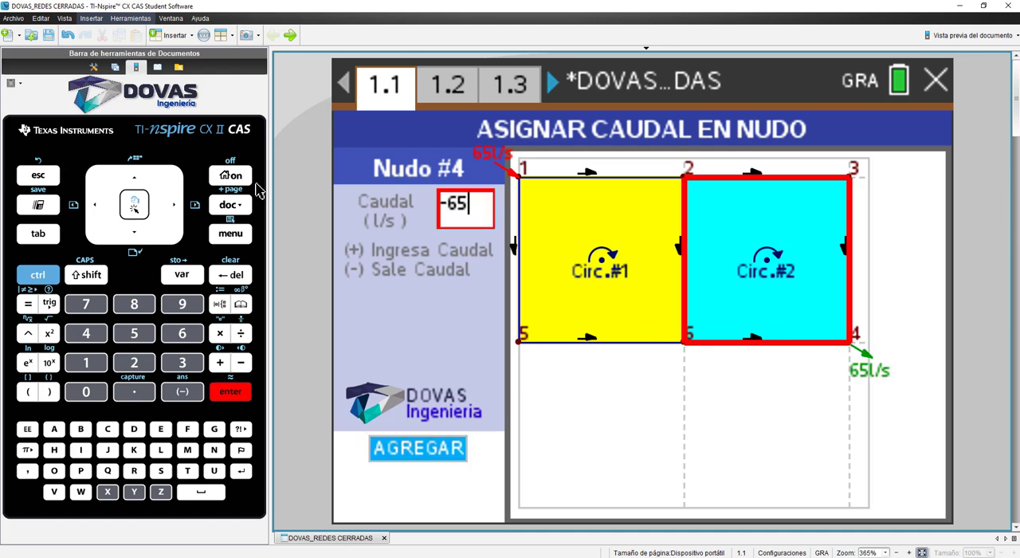
Step: Run the network calculations for the linearization method
click(436, 97)
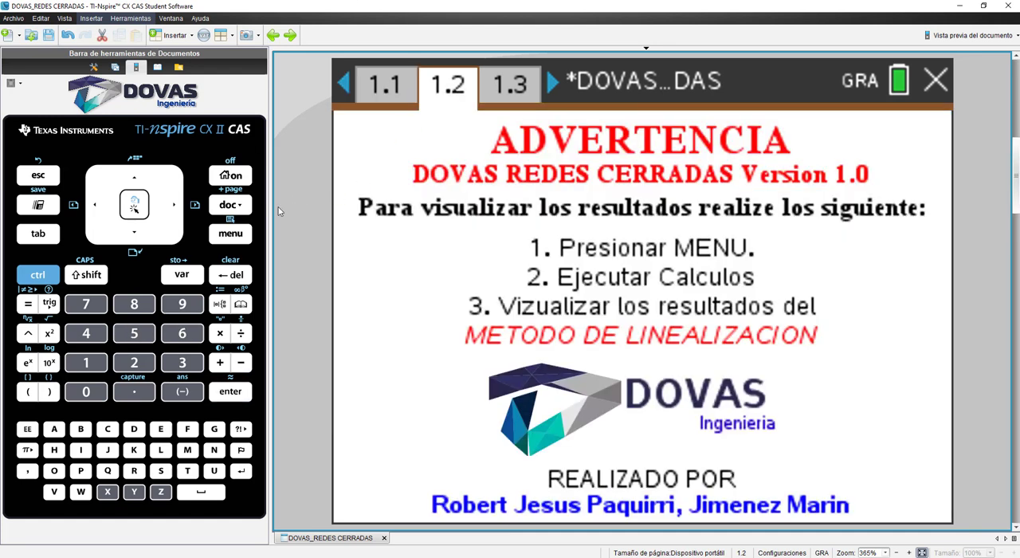
click(240, 230)
click(542, 83)
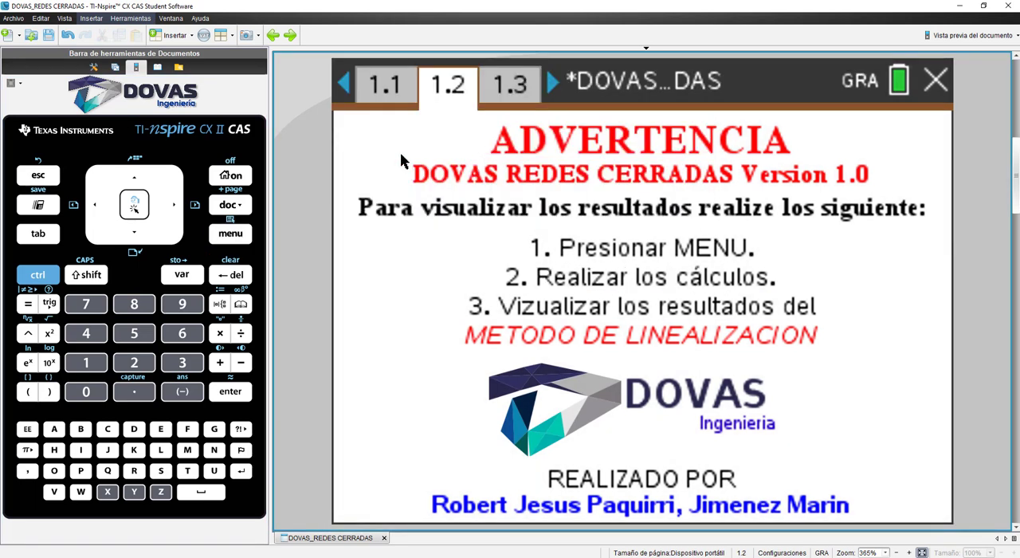
Step: View the linearization method's iterations and display its final flow diagram
click(248, 231)
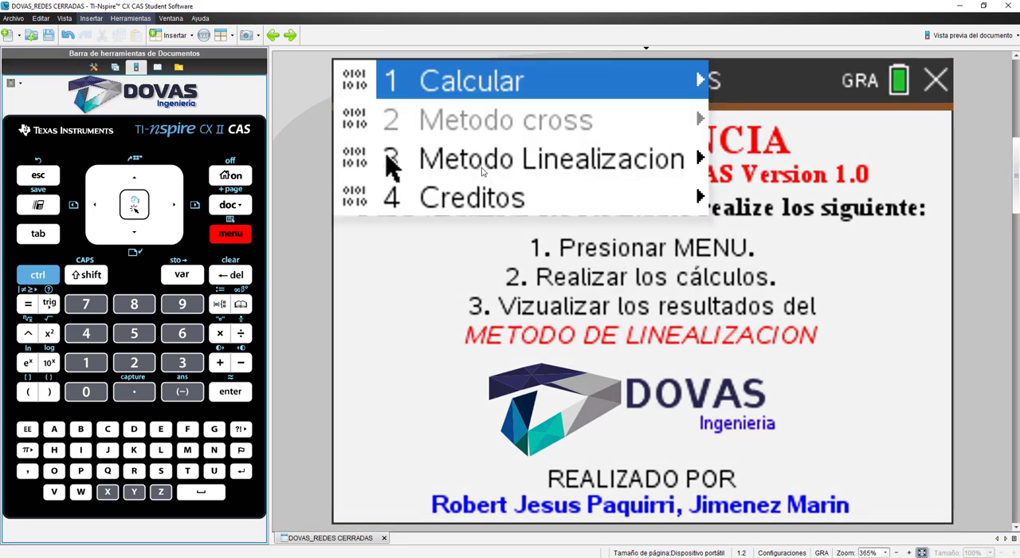
mouse_move(701, 159)
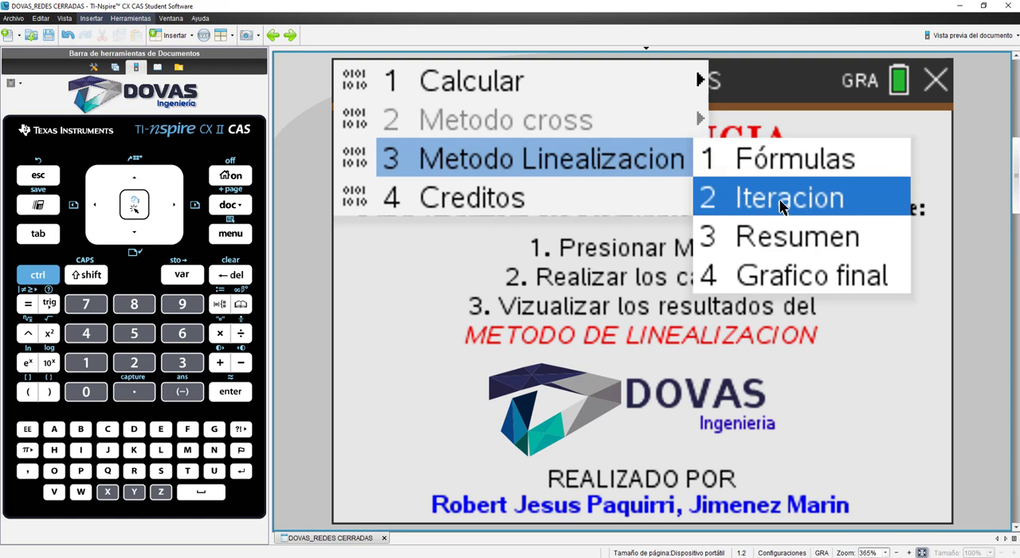
click(787, 195)
drag(882, 141, 852, 147)
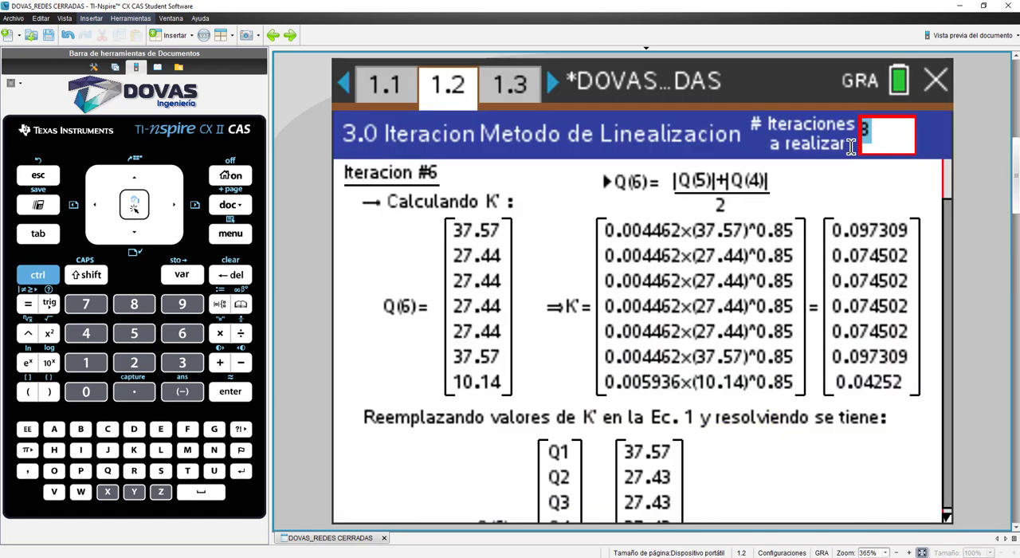
click(243, 236)
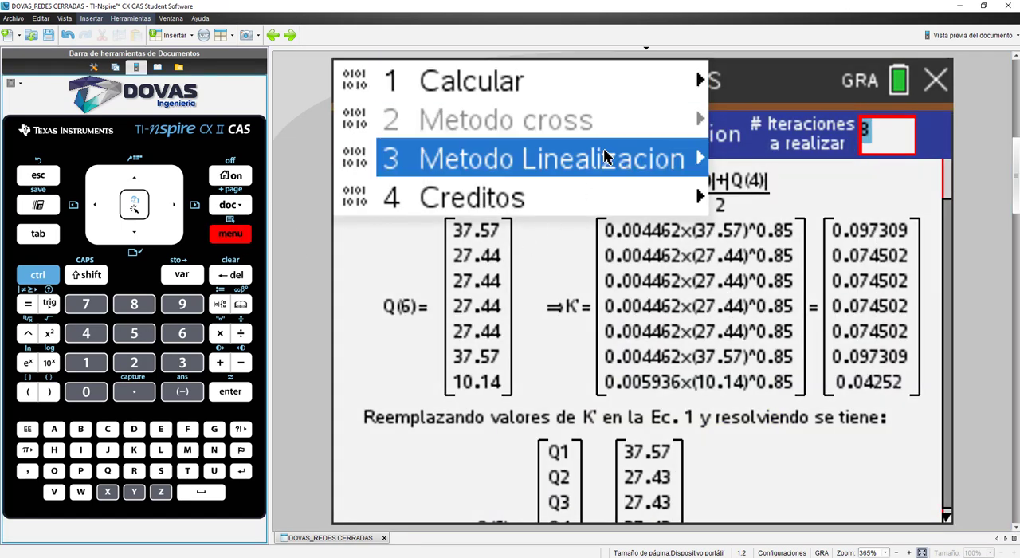
mouse_move(701, 158)
click(786, 276)
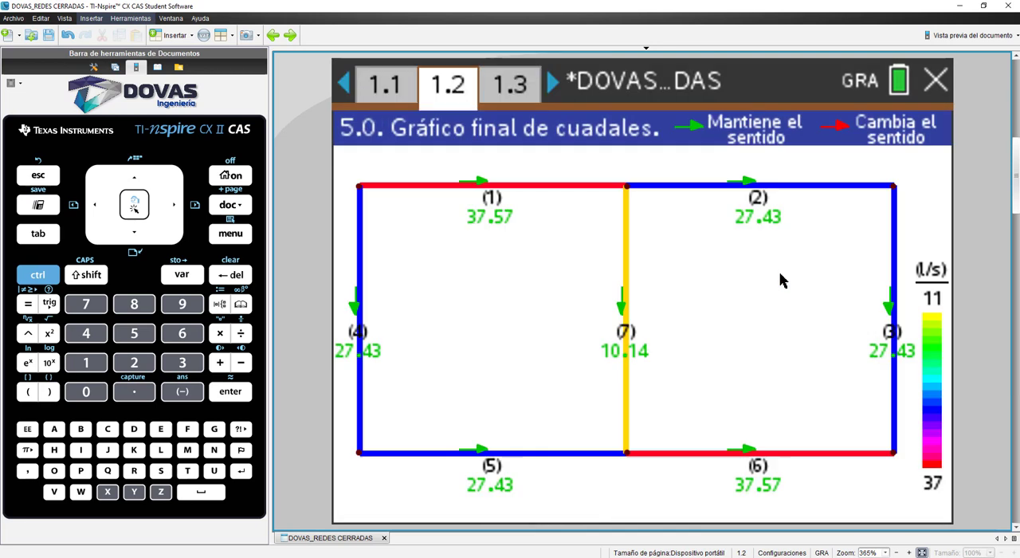